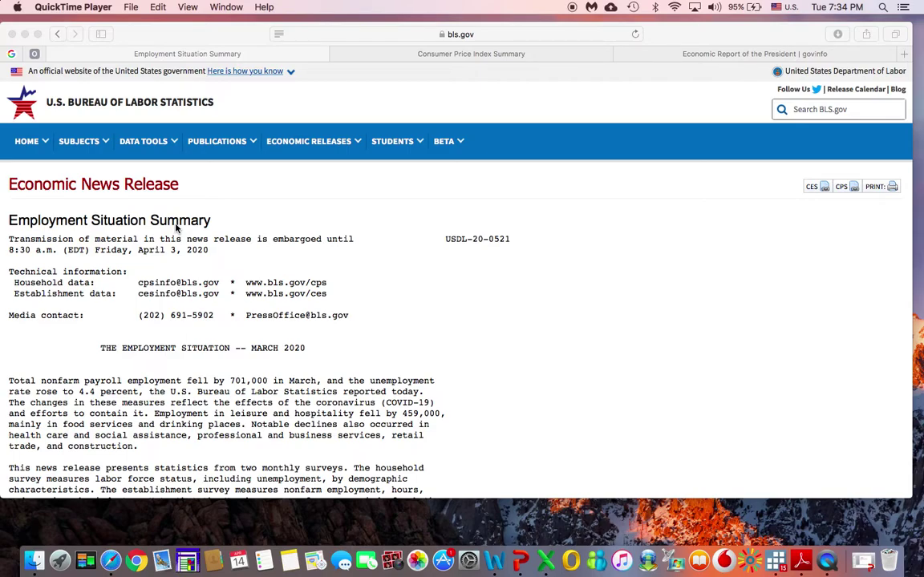
- Read through the March 2020 Employment Situation Summary, covering the headline figures, household survey data and establishment survey data by industry
scroll(177, 228, "down", 6)
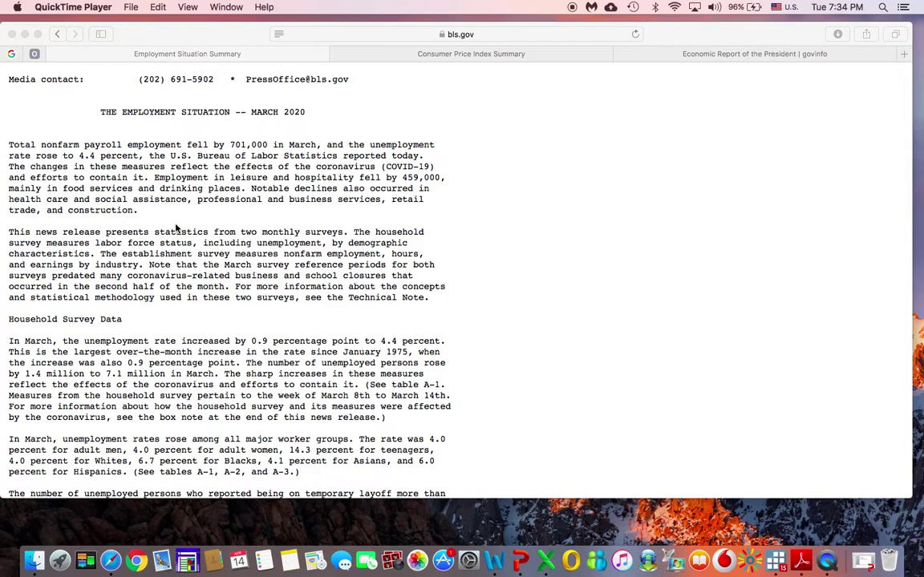
scroll(177, 228, "up", 5)
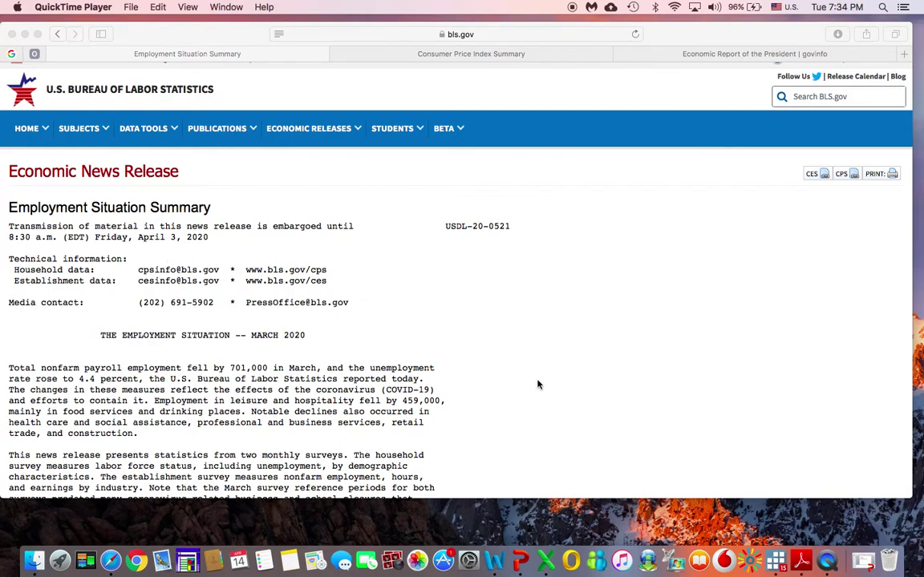
scroll(538, 384, "down", 6)
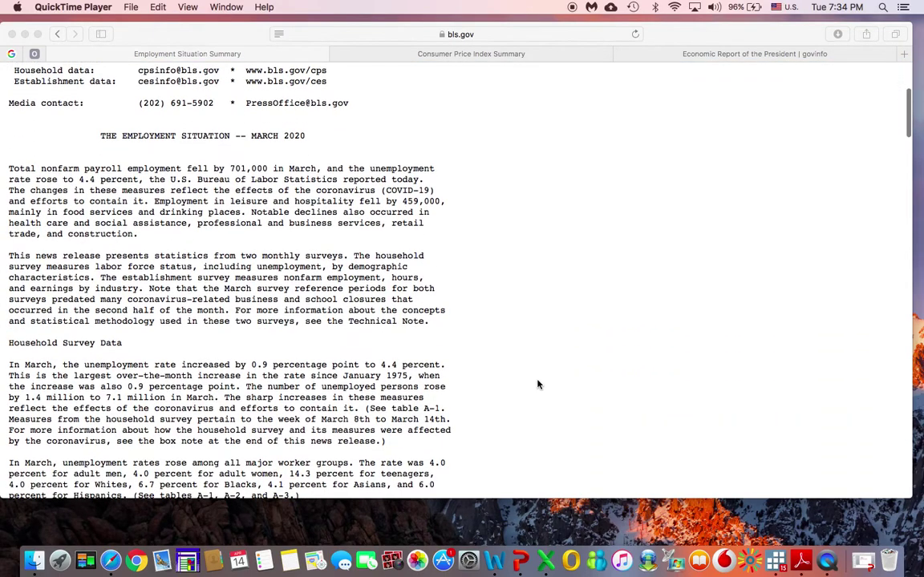
scroll(538, 385, "down", 1)
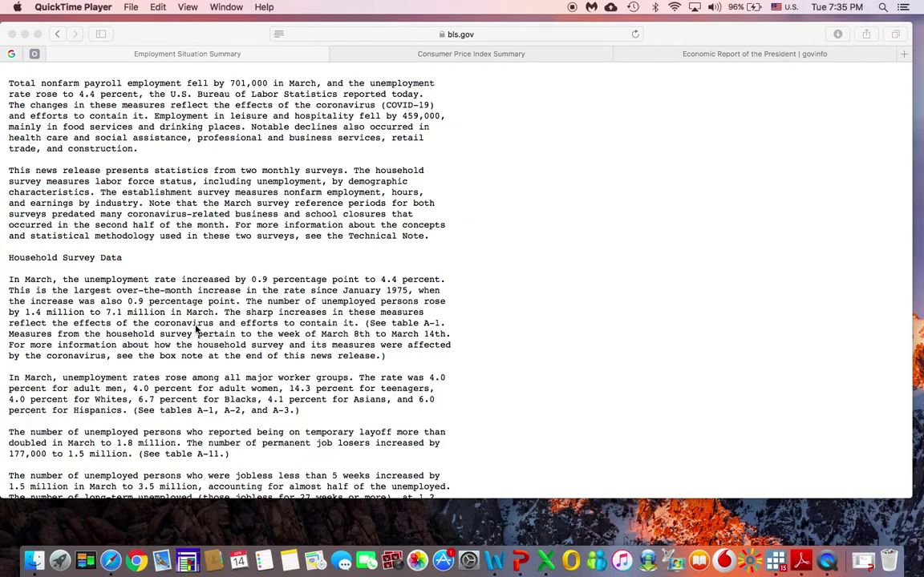
scroll(197, 329, "down", 5)
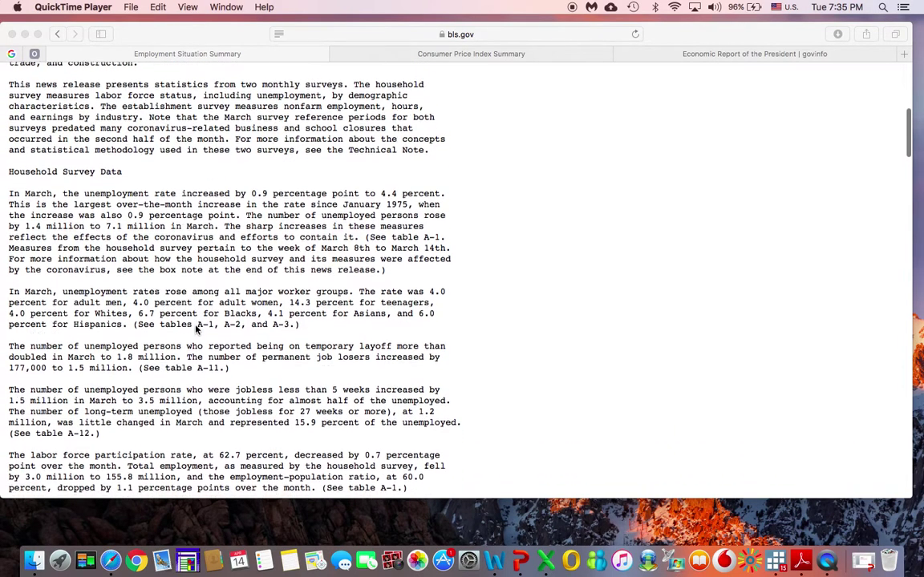
scroll(196, 329, "down", 1)
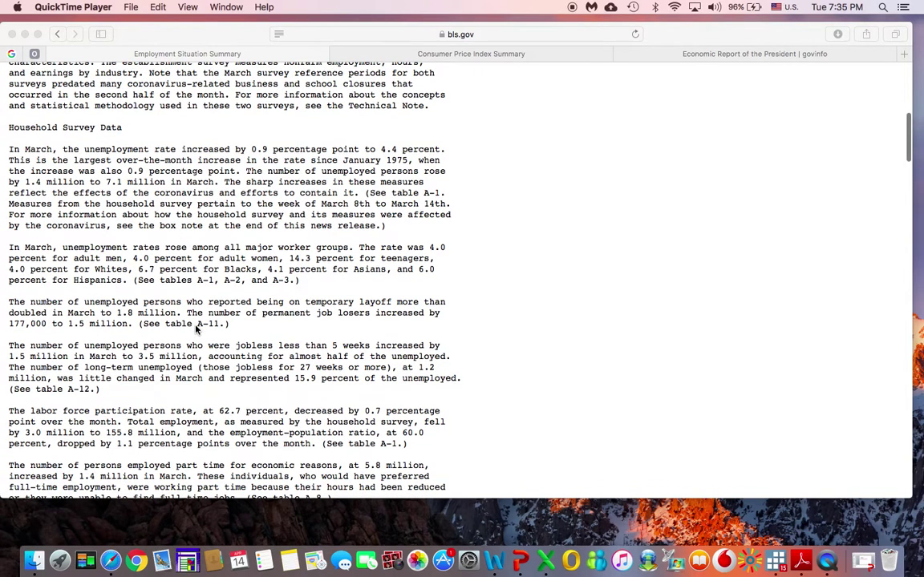
scroll(197, 329, "down", 4)
scroll(197, 329, "down", 8)
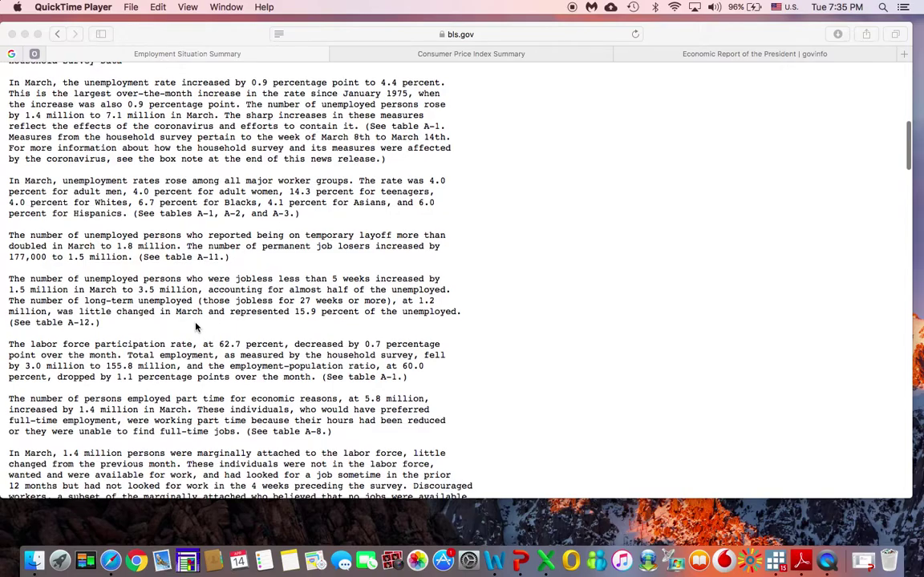
scroll(196, 324, "down", 6)
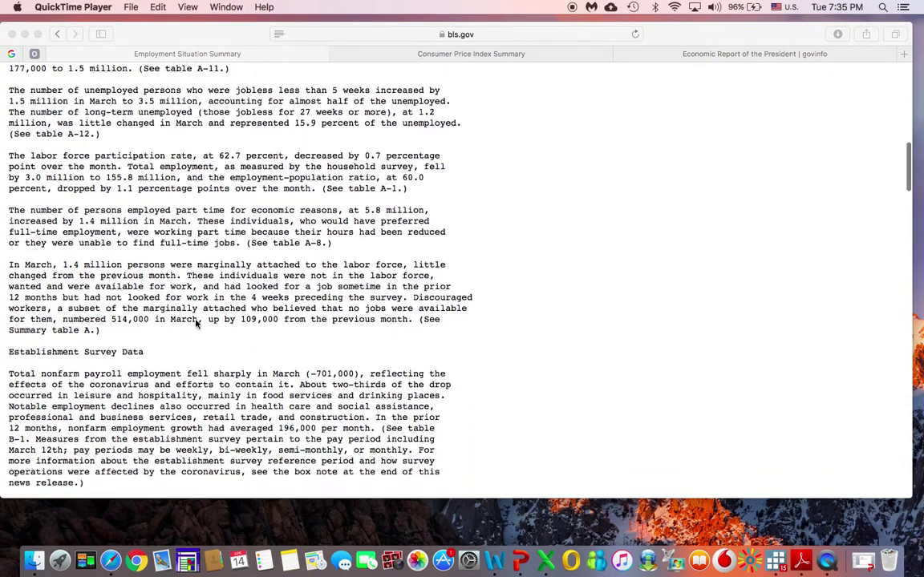
scroll(196, 324, "down", 2)
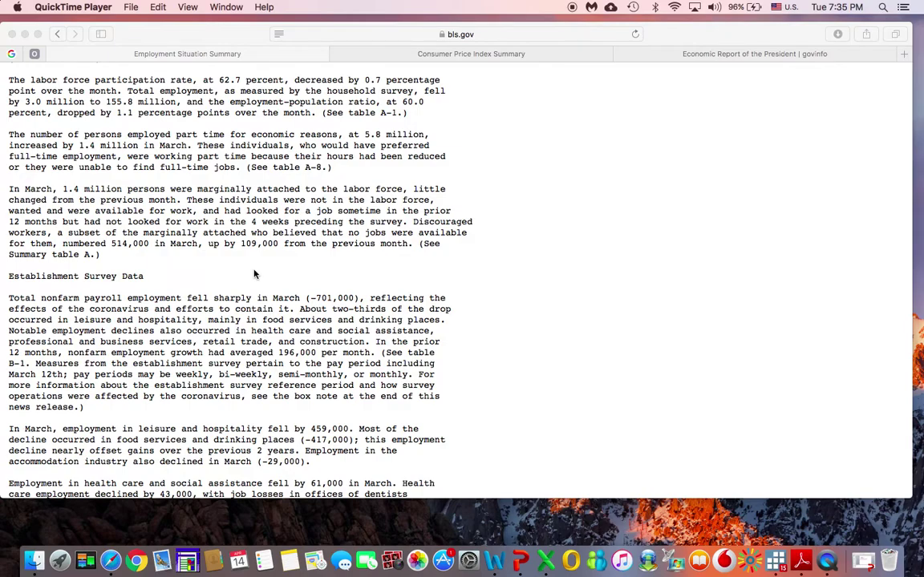
scroll(255, 274, "down", 10)
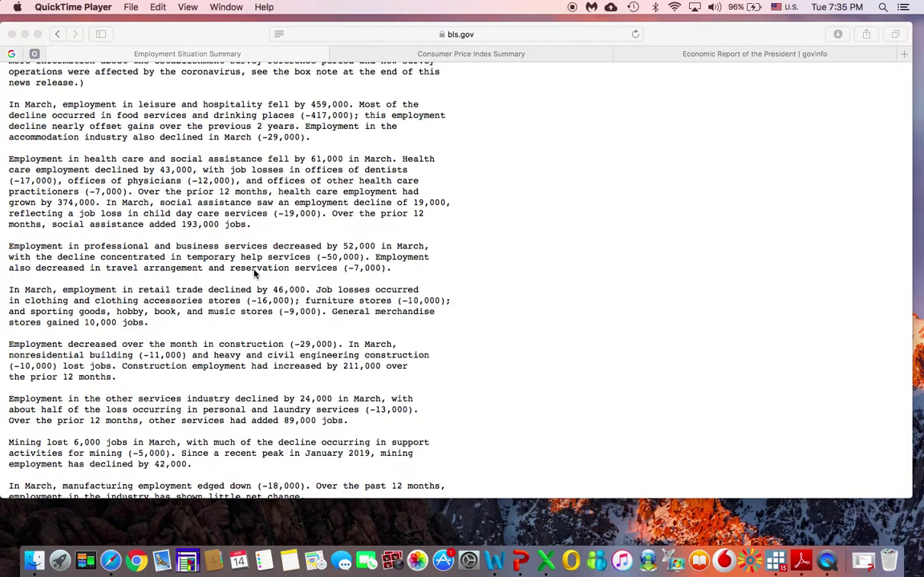
scroll(254, 274, "up", 1)
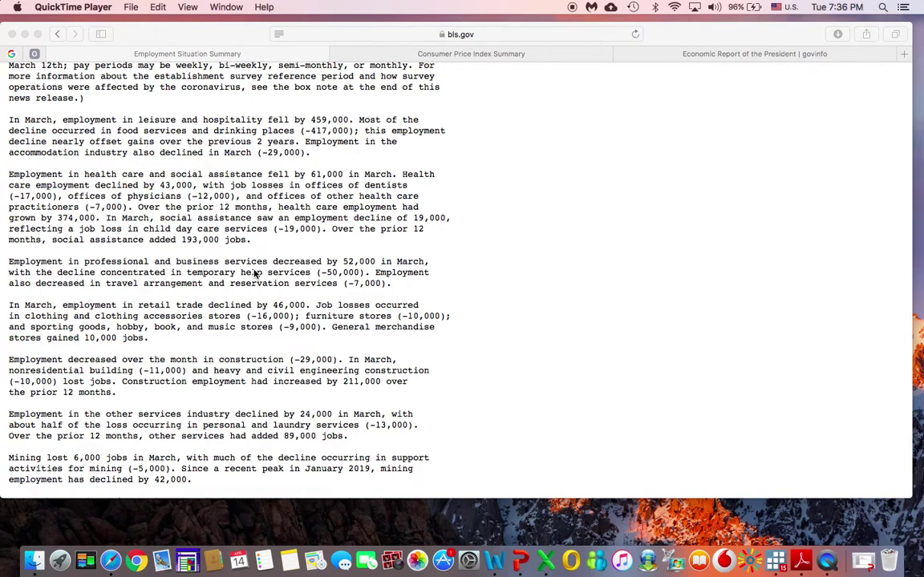
- Open the Consumer Price Index Summary and review its headline text, Table A and the sections on individual indexes
left_click(441, 58)
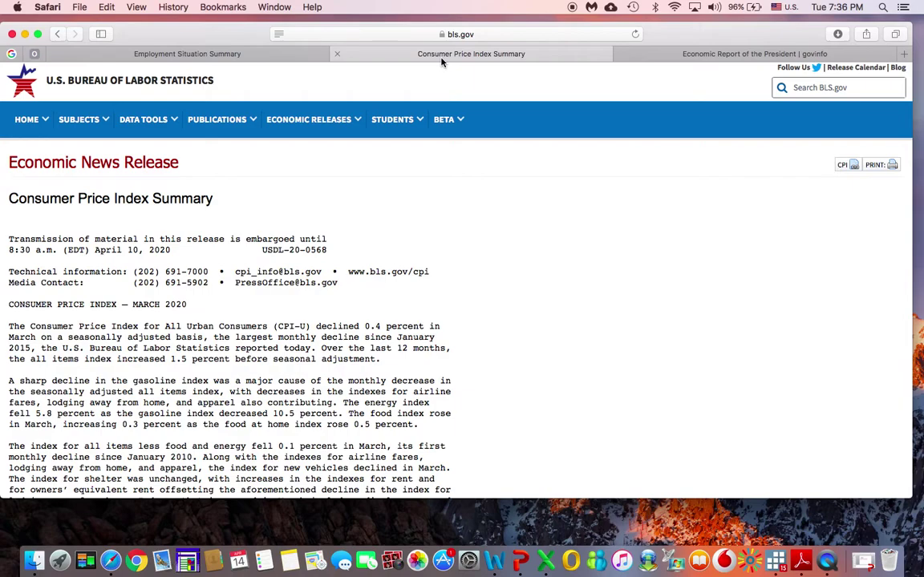
scroll(410, 281, "up", 1)
scroll(255, 363, "down", 3)
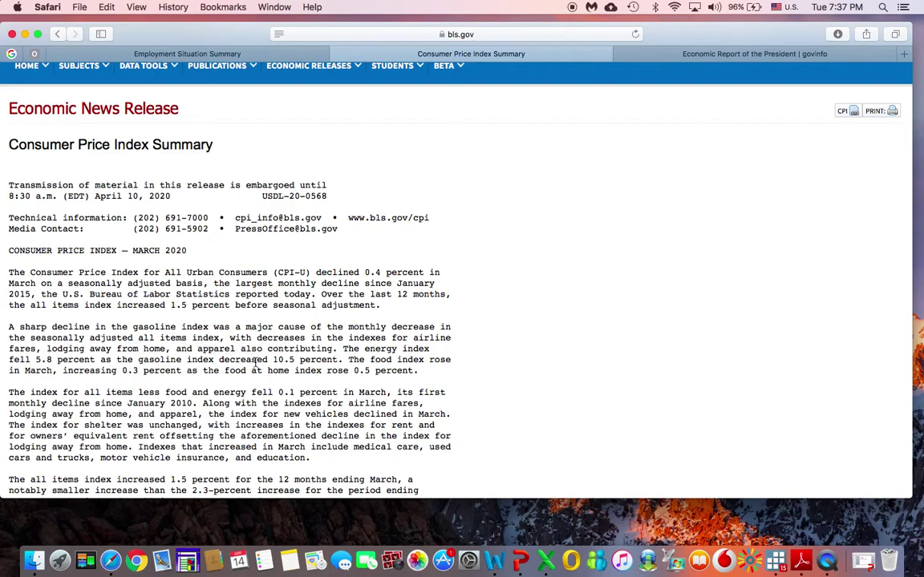
scroll(255, 362, "down", 3)
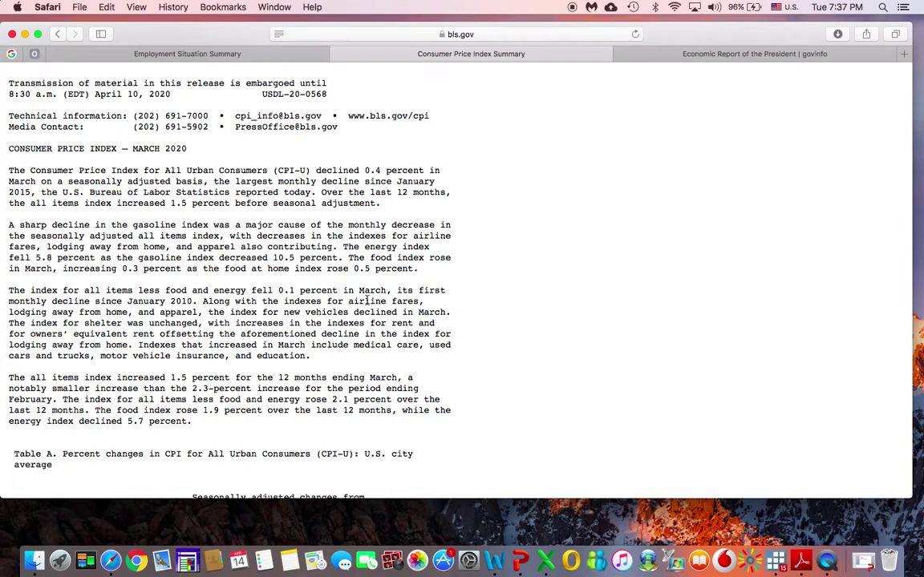
scroll(367, 300, "down", 12)
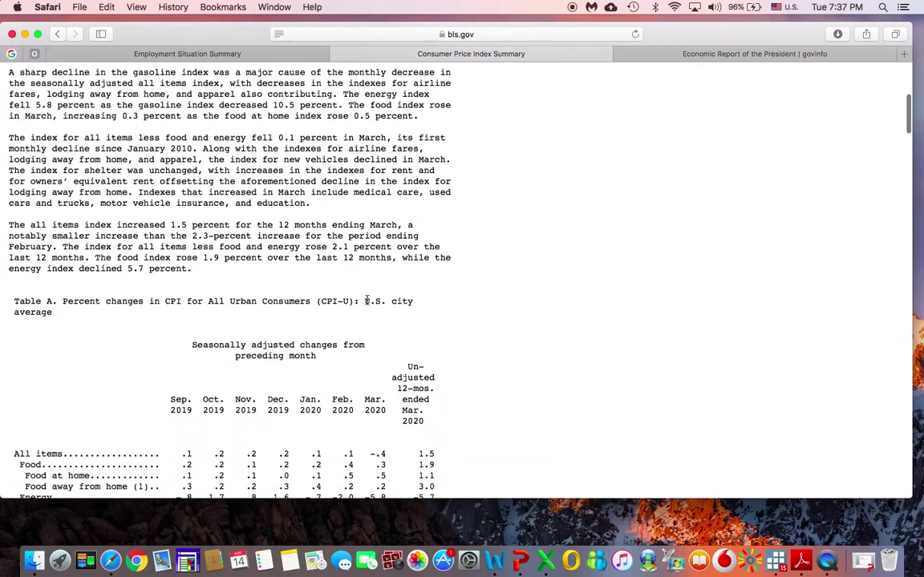
scroll(367, 300, "down", 8)
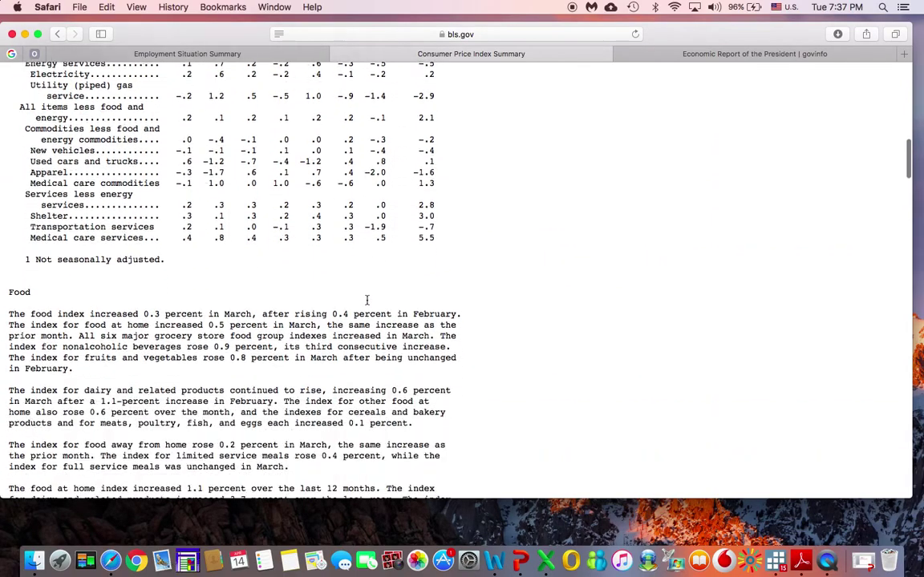
scroll(366, 300, "down", 2)
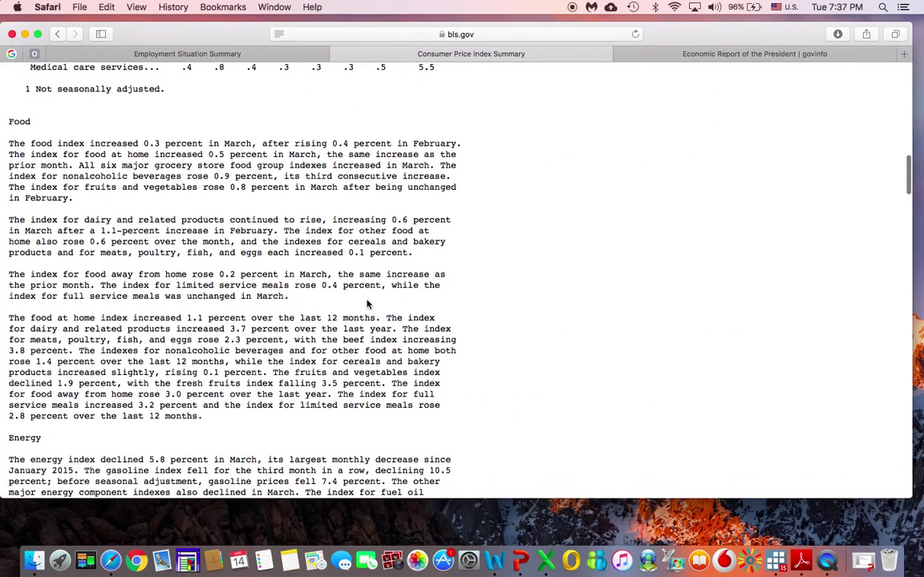
scroll(367, 304, "down", 12)
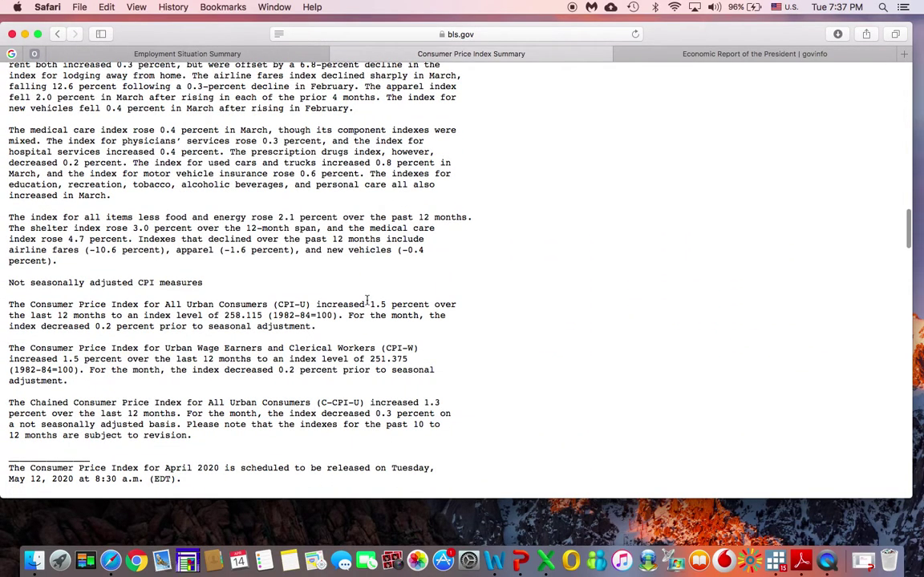
scroll(366, 300, "up", 20)
scroll(371, 308, "up", 5)
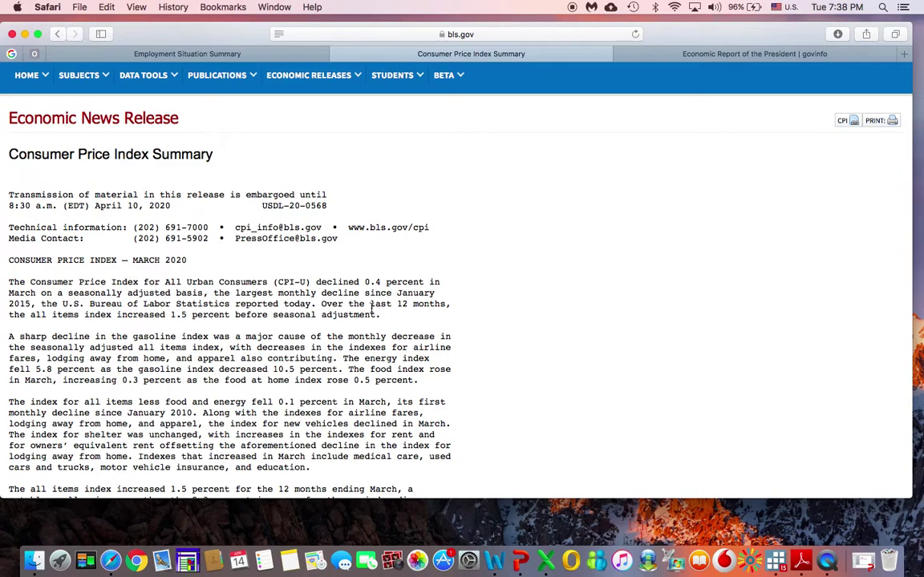
- Open the Economic Report of the President page on govinfo and expand the 2020 edition
left_click(715, 56)
scroll(506, 326, "down", 3)
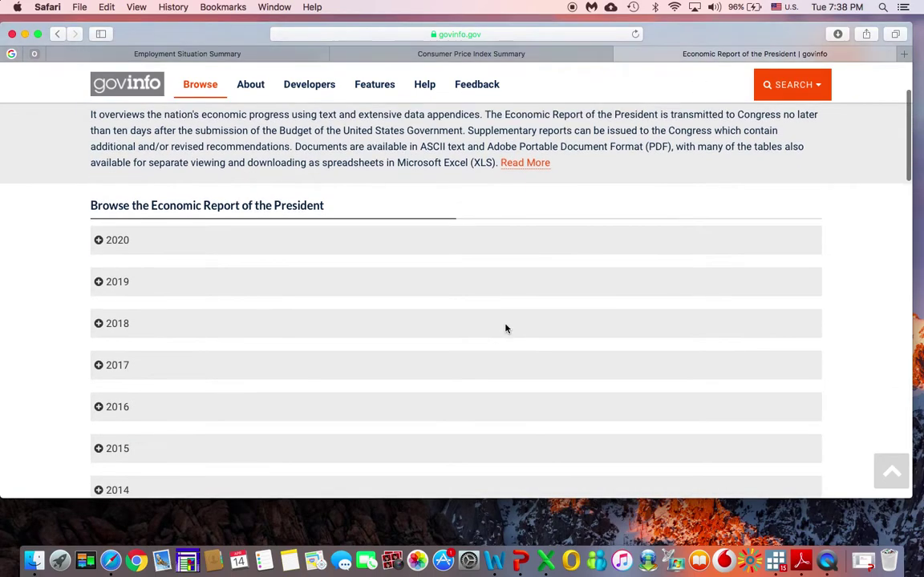
scroll(505, 326, "up", 4)
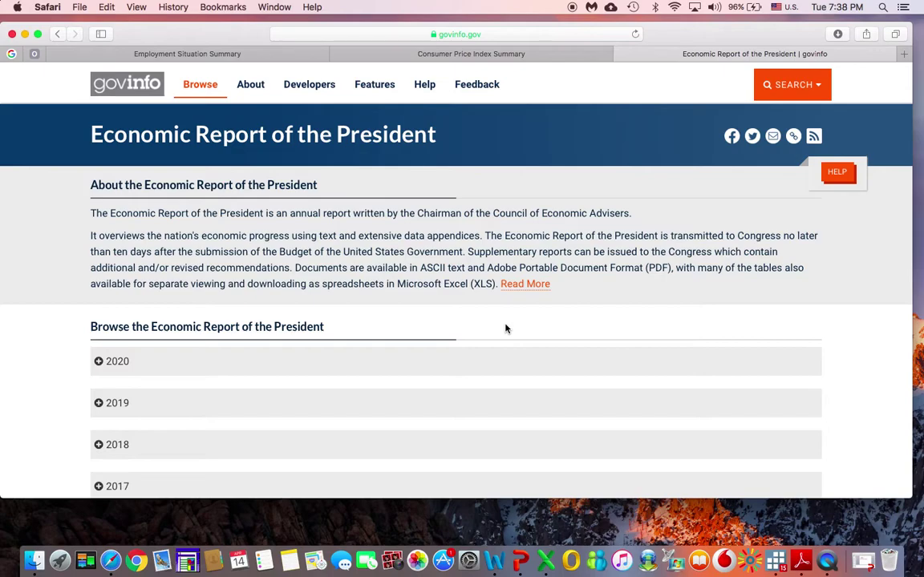
left_click(99, 362)
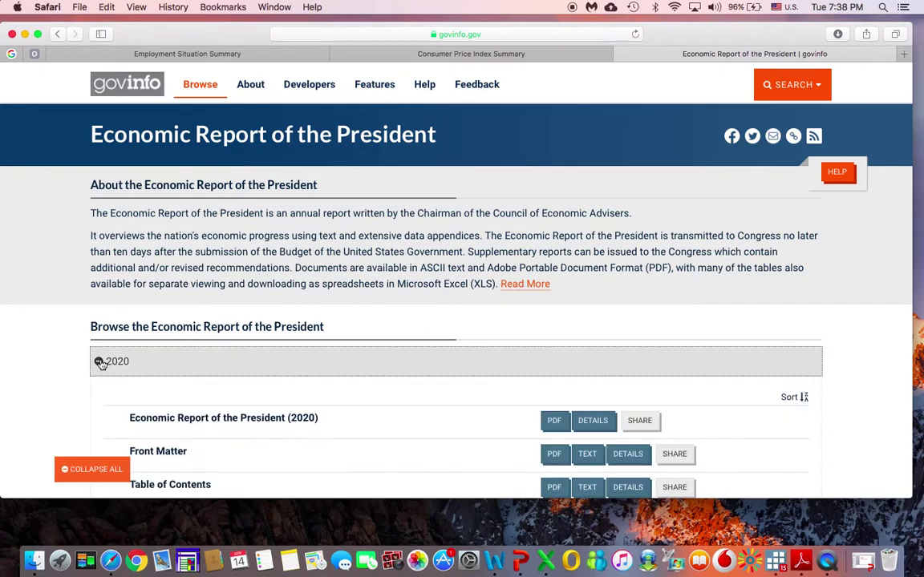
- Download Table B-27, Civilian unemployment rate, 1975-2019, as an XLS file from the 2020 report
scroll(101, 364, "down", 2)
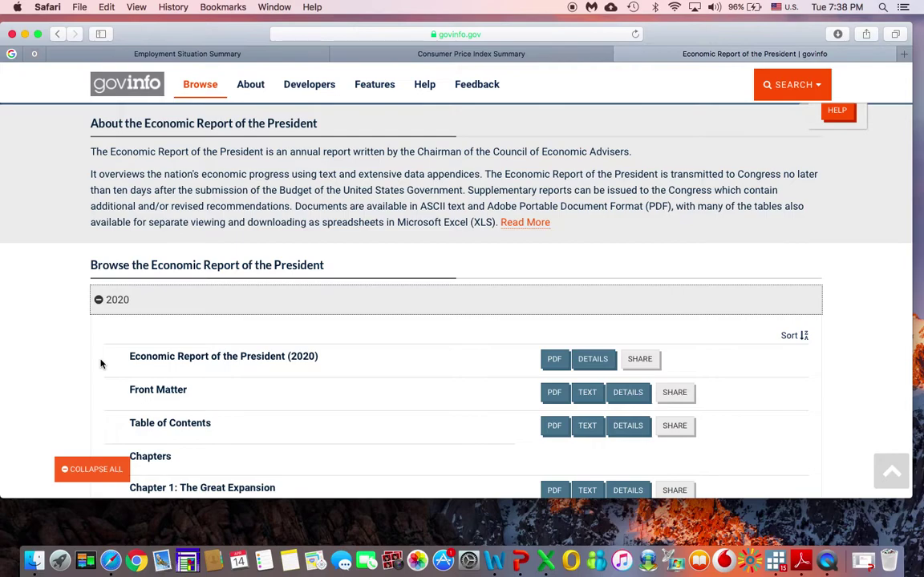
scroll(101, 364, "down", 10)
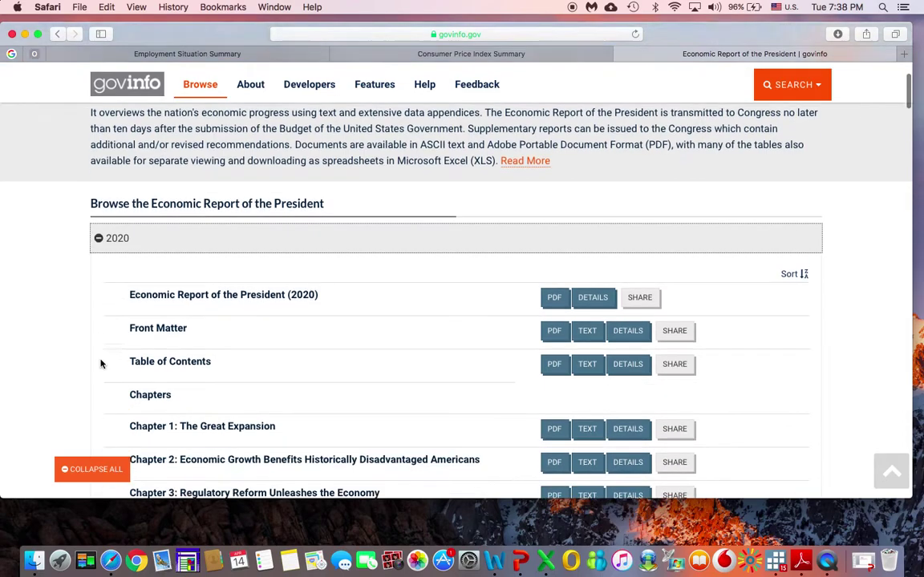
scroll(101, 364, "down", 20)
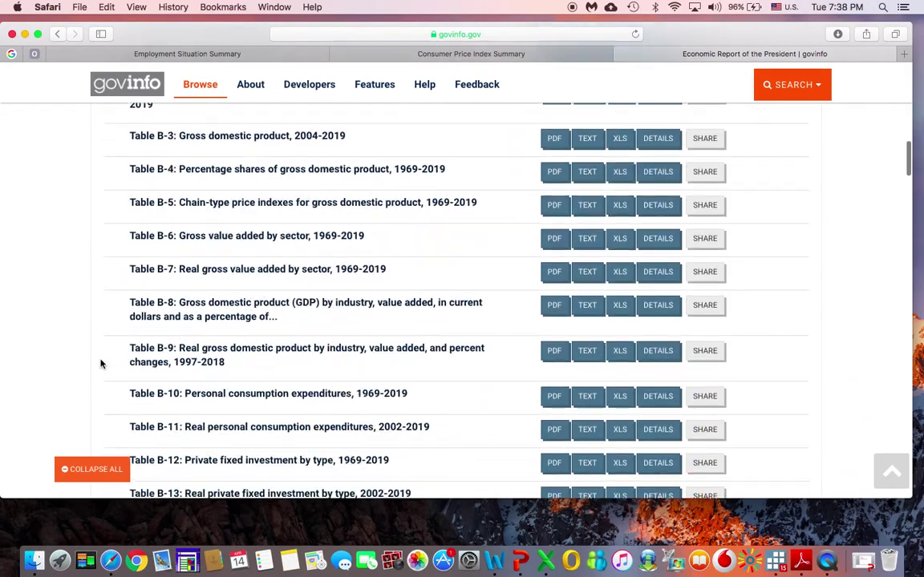
scroll(101, 364, "down", 15)
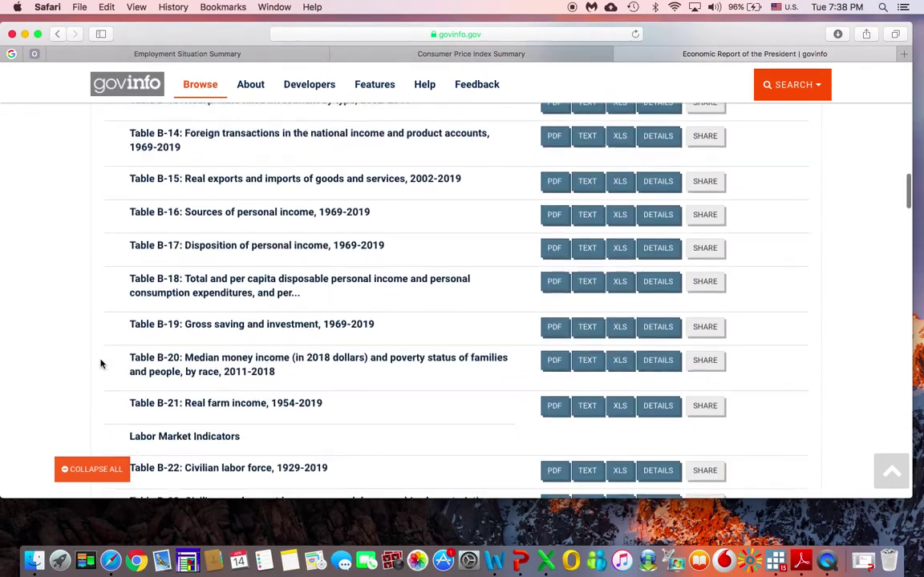
scroll(101, 364, "down", 1)
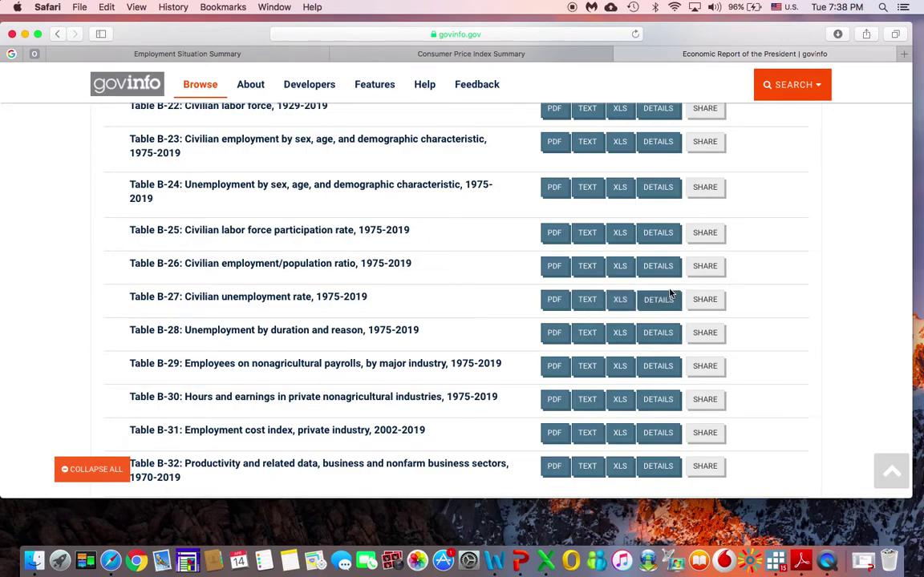
left_click(623, 299)
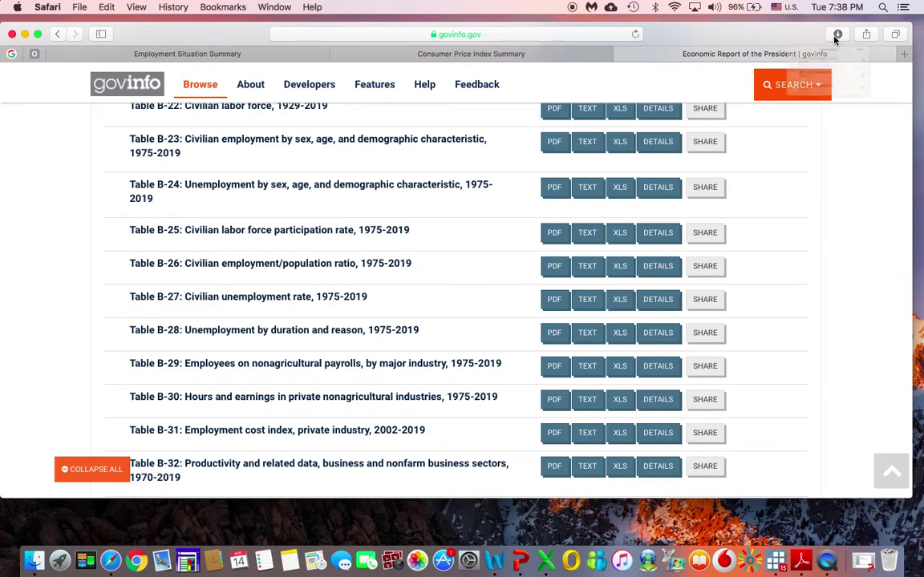
- Open the downloaded ERP-2020-table27-2.xls in Excel and clear the browser's list of downloads
left_click(836, 35)
double_click(756, 94)
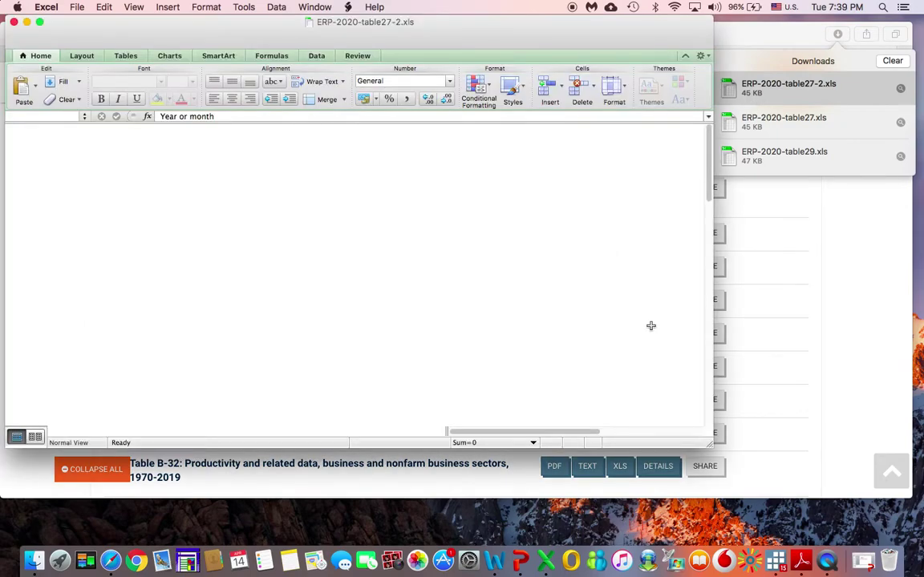
left_click(894, 62)
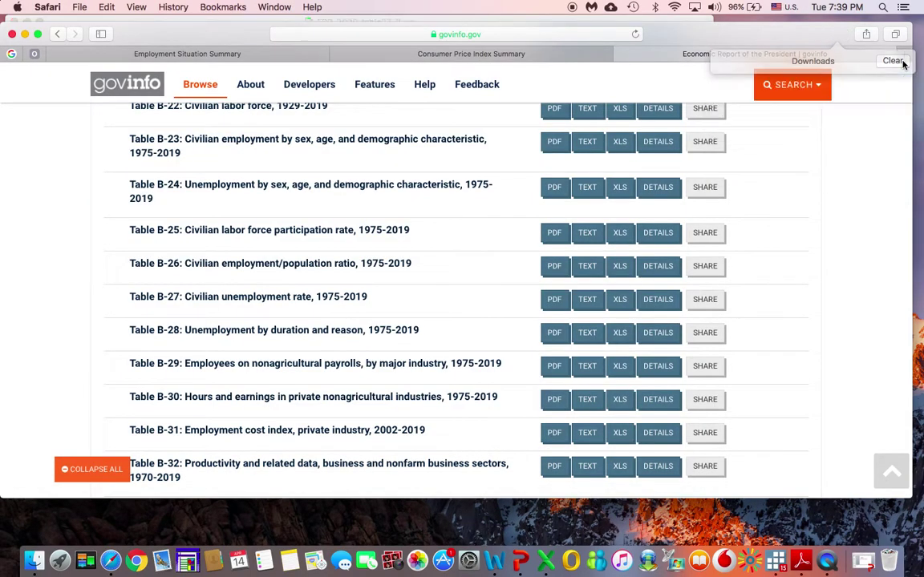
- Move the browser window clear of the Excel workbook and delete rows 5 to 29, covering the years 1975 through 1999
left_click(37, 34)
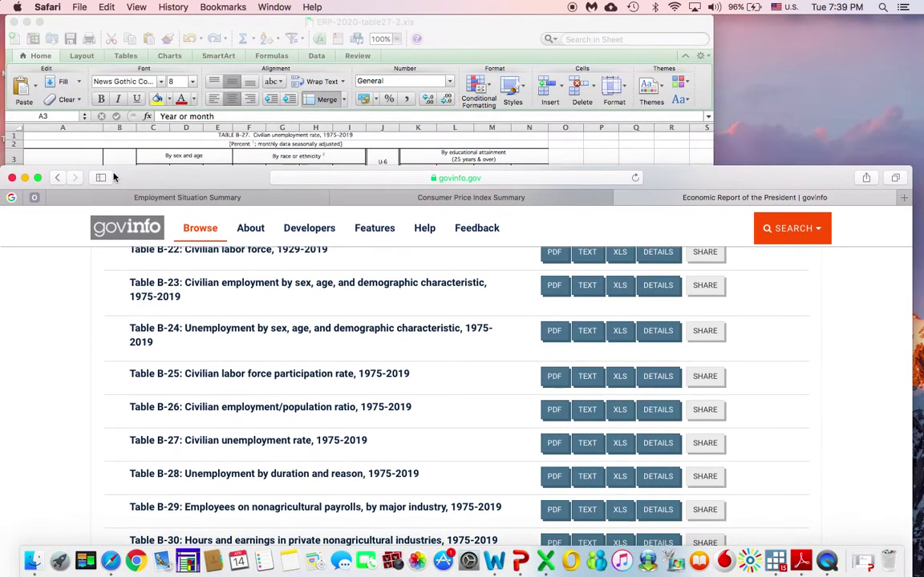
left_click(462, 30)
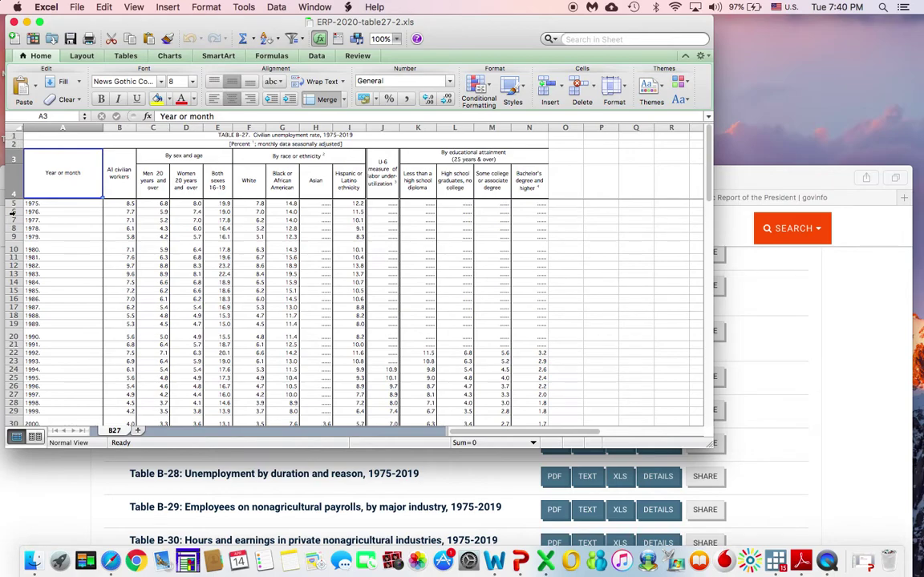
left_click_drag(13, 204, 12, 412)
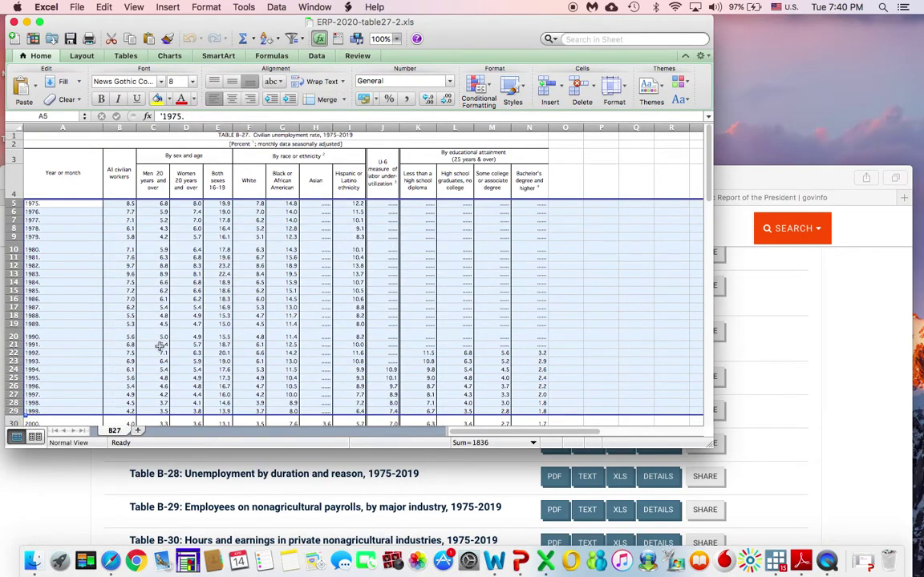
scroll(160, 347, "down", 5)
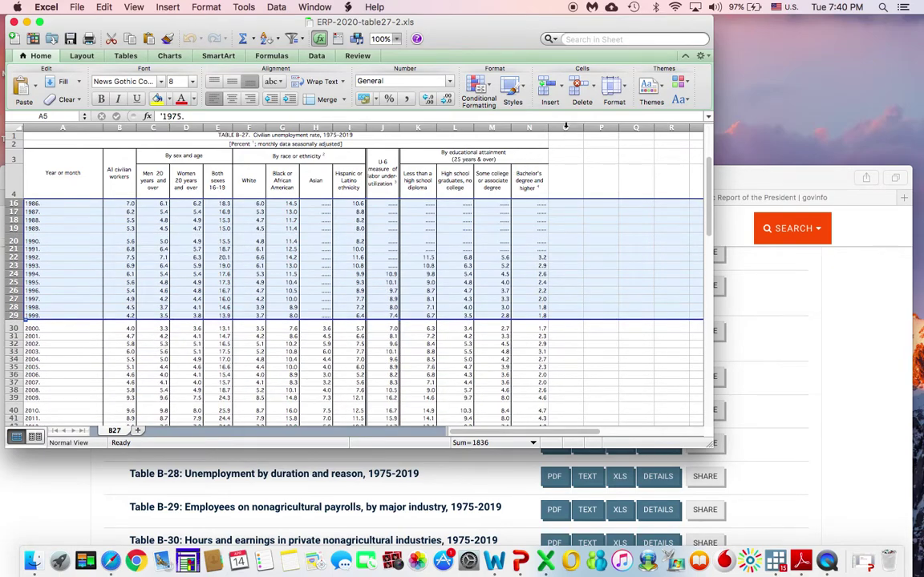
left_click(576, 88)
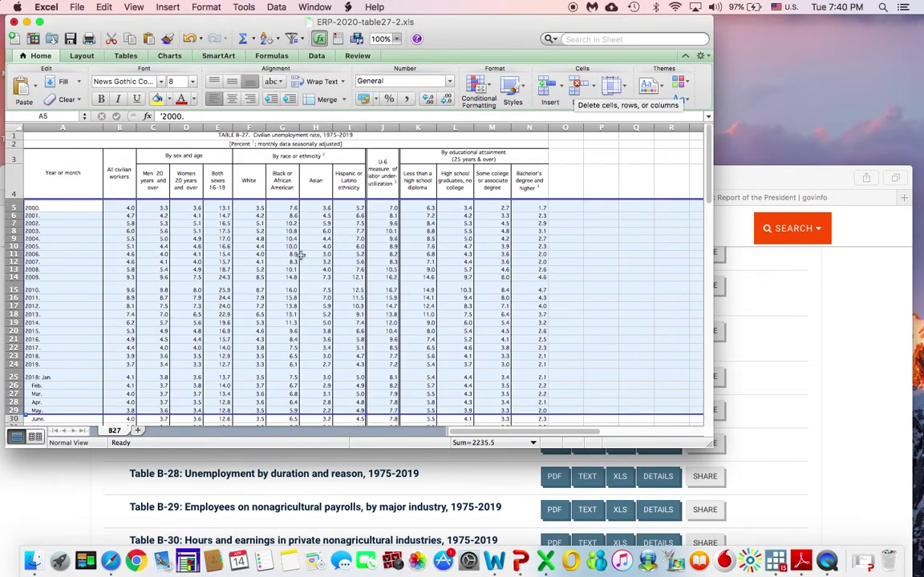
- Delete row 25 and all rows below it, covering the monthly 2018 and 2019 data and the footnotes
scroll(264, 273, "down", 3)
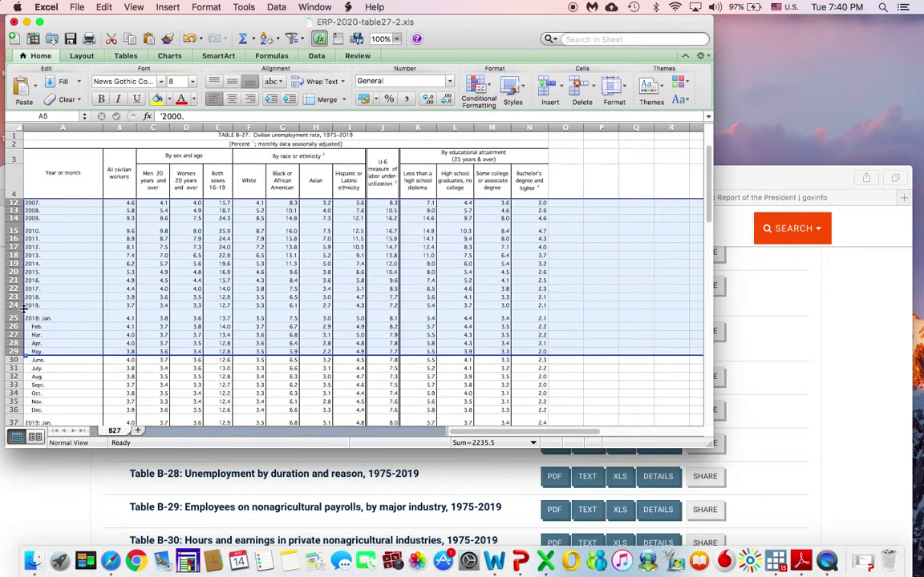
left_click_drag(14, 318, 1, 459)
left_click(574, 89)
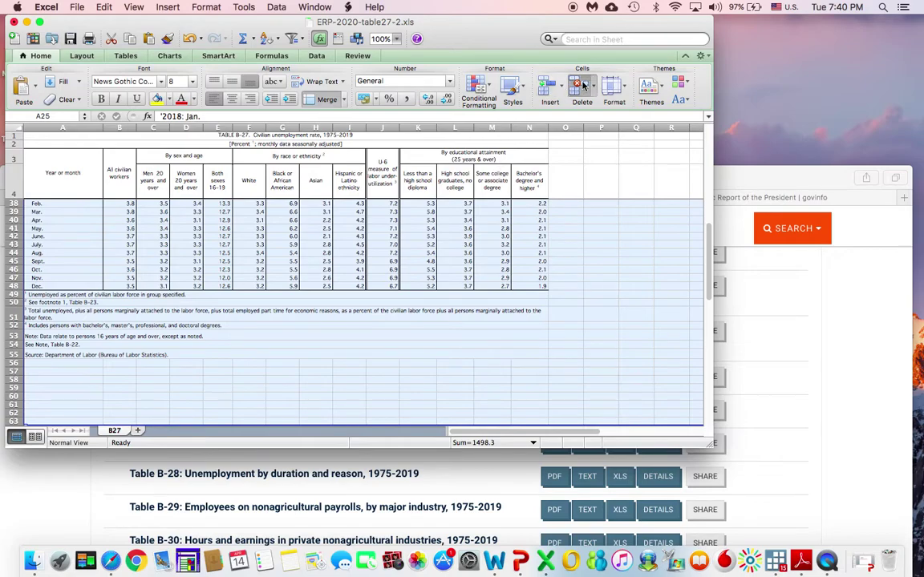
scroll(390, 332, "up", 3)
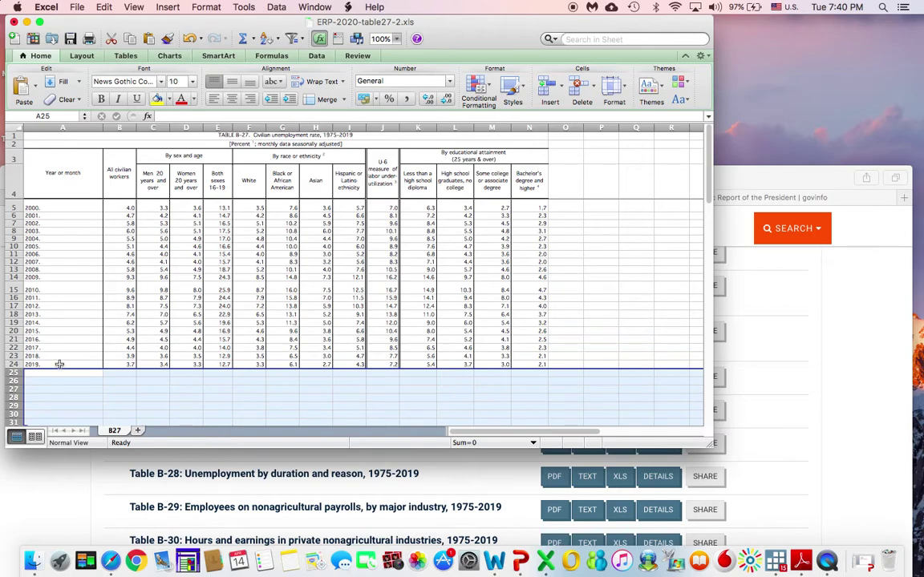
- Delete columns C through N and the two title rows, keeping only the years and the all civilian workers rate
left_click_drag(160, 128, 525, 131)
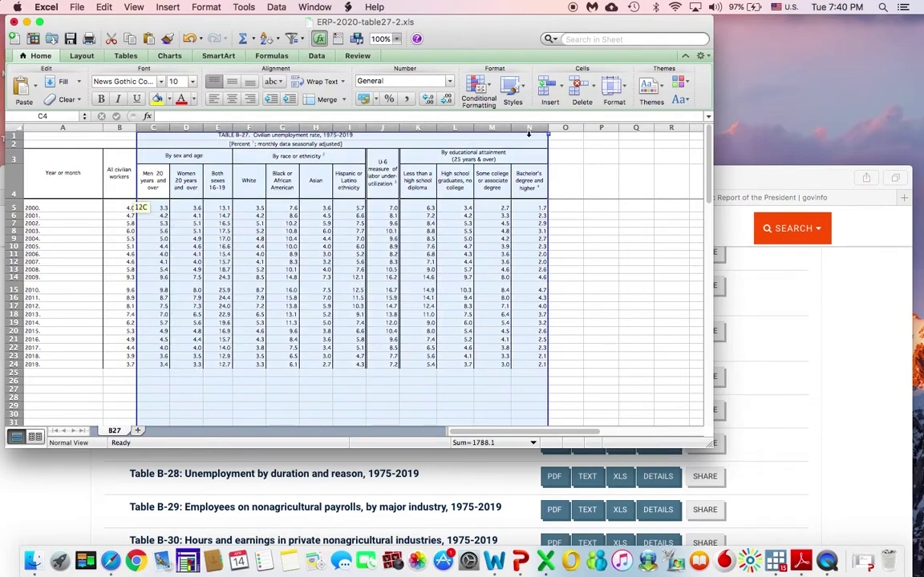
left_click(576, 86)
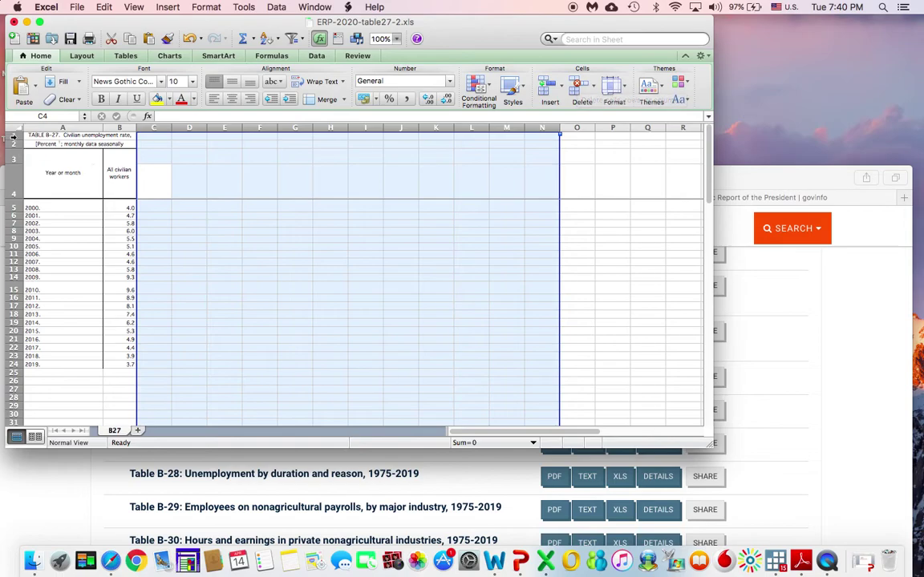
left_click_drag(13, 135, 13, 142)
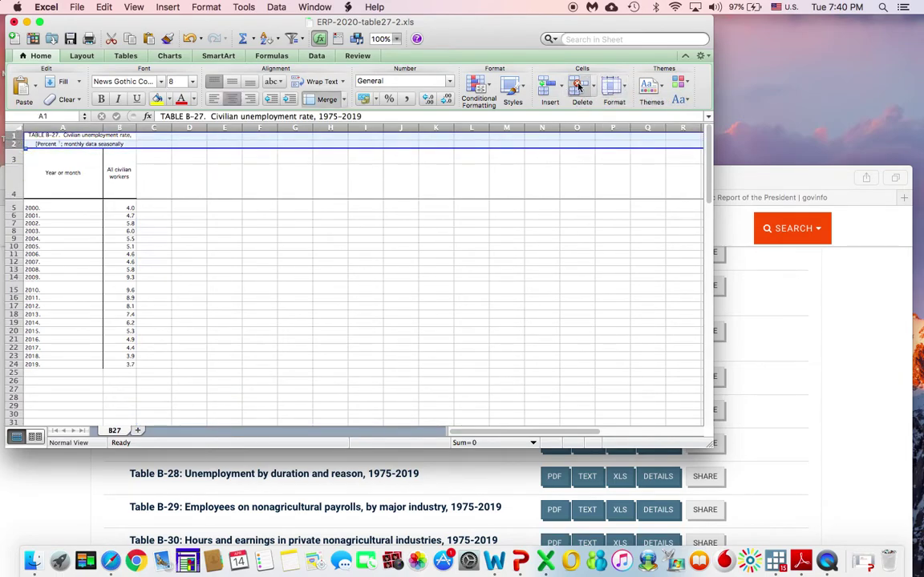
left_click(581, 85)
- Insert a 2-D Clustered Column chart from the year and all civilian workers data in A1:B22
left_click_drag(52, 163, 131, 347)
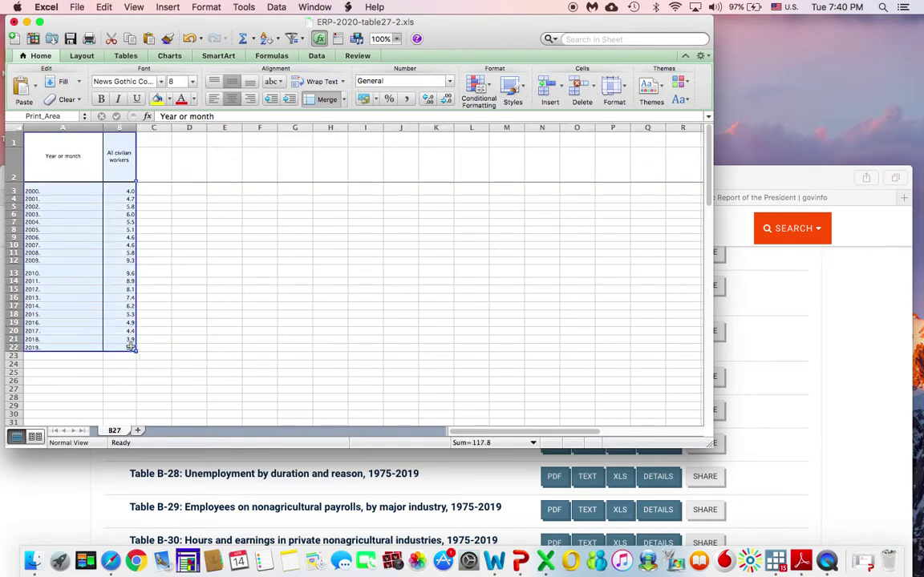
left_click(175, 56)
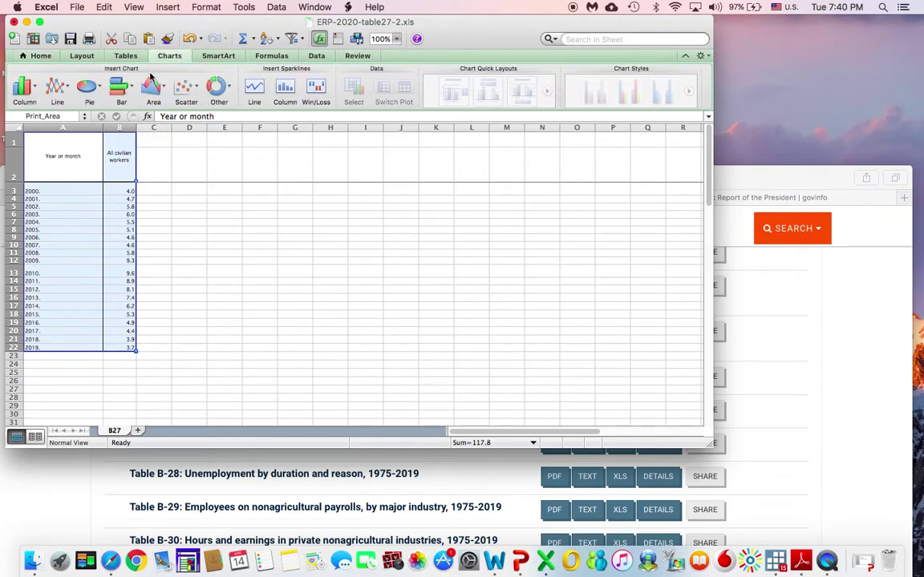
left_click(24, 88)
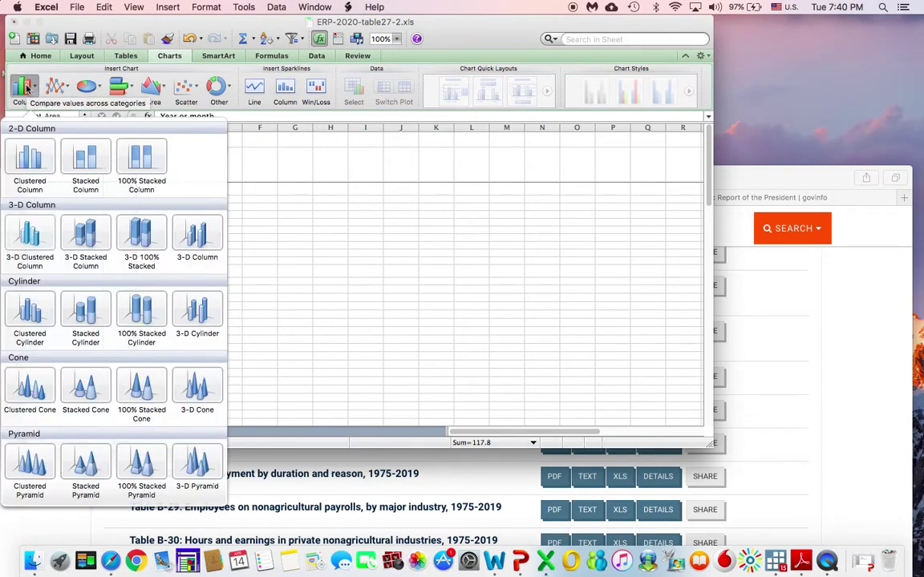
left_click(39, 164)
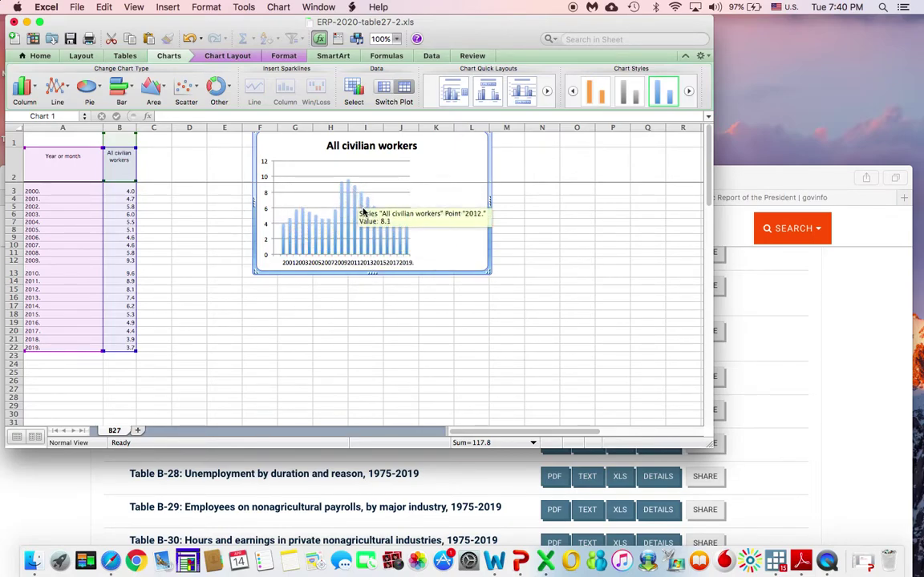
- Change the all civilian workers chart to a 2-D Pie and copy the chart
left_click(92, 93)
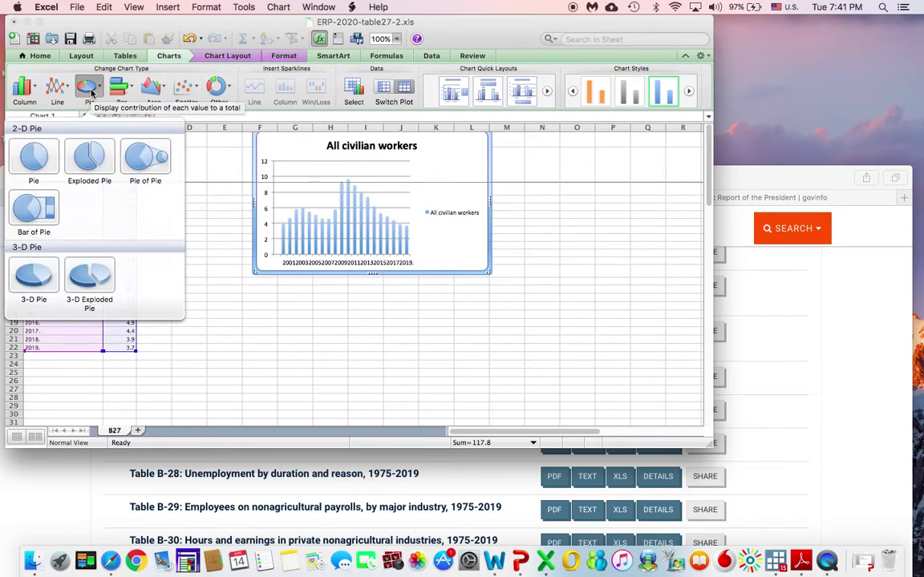
left_click(36, 149)
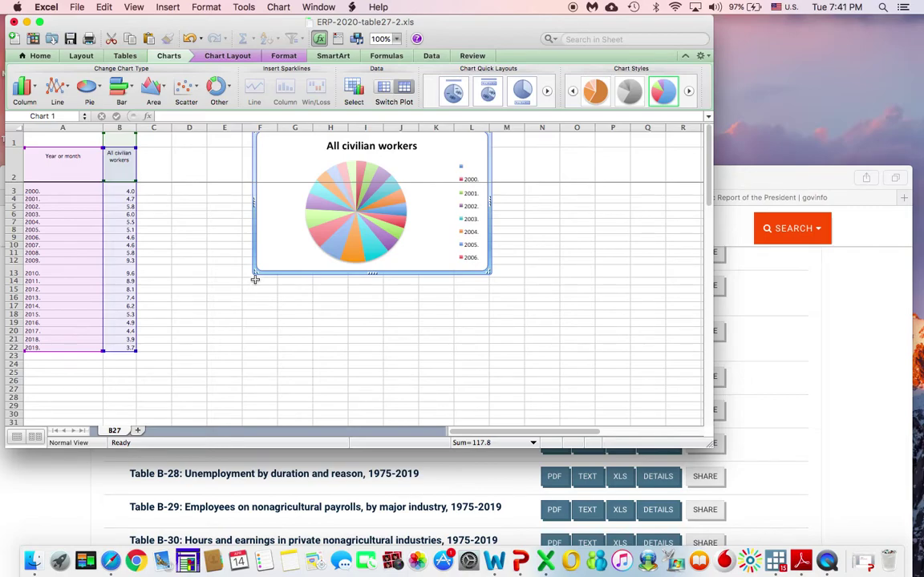
right_click(272, 254)
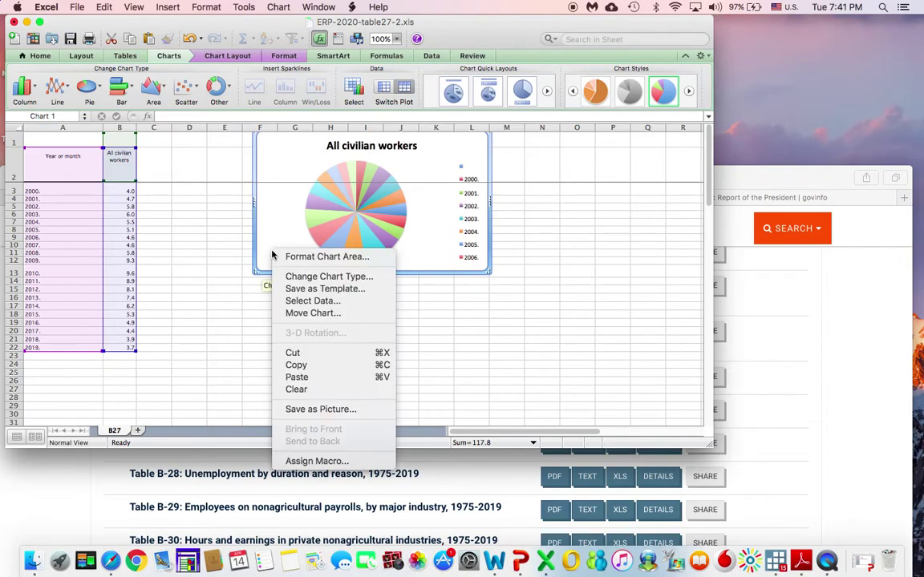
left_click(303, 366)
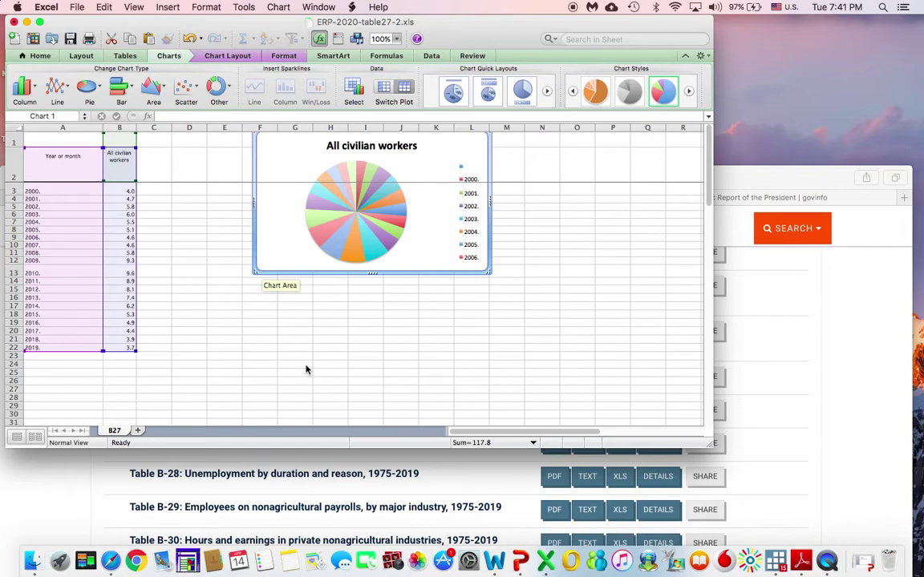
- Switch to Safari, download Table B-27 as an XLS file again and open ERP-2020-table27-3.xls in Excel
left_click(757, 441)
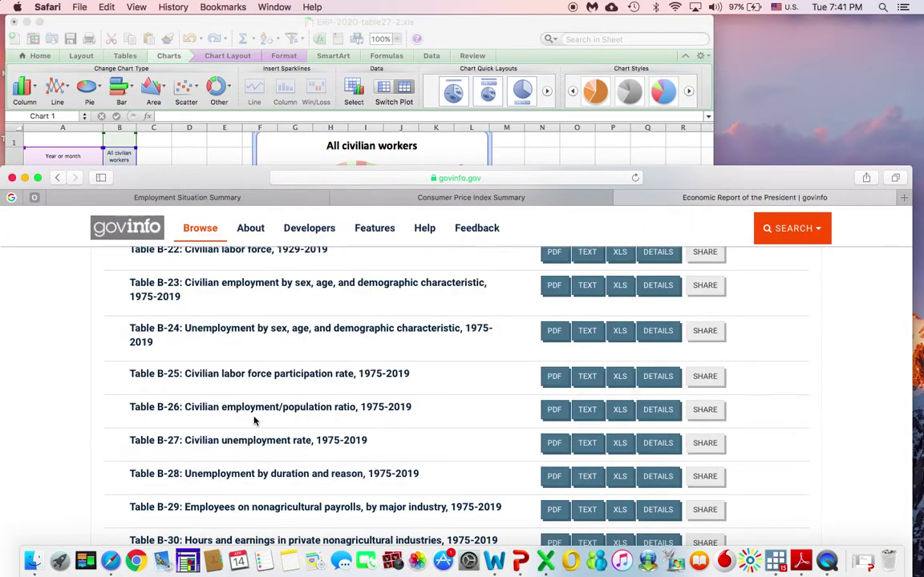
left_click(621, 446)
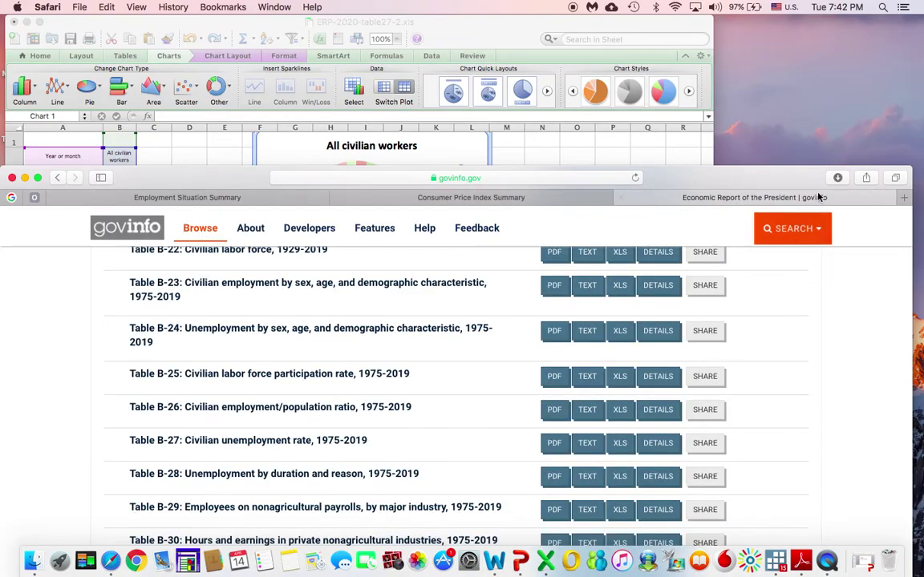
left_click(789, 231)
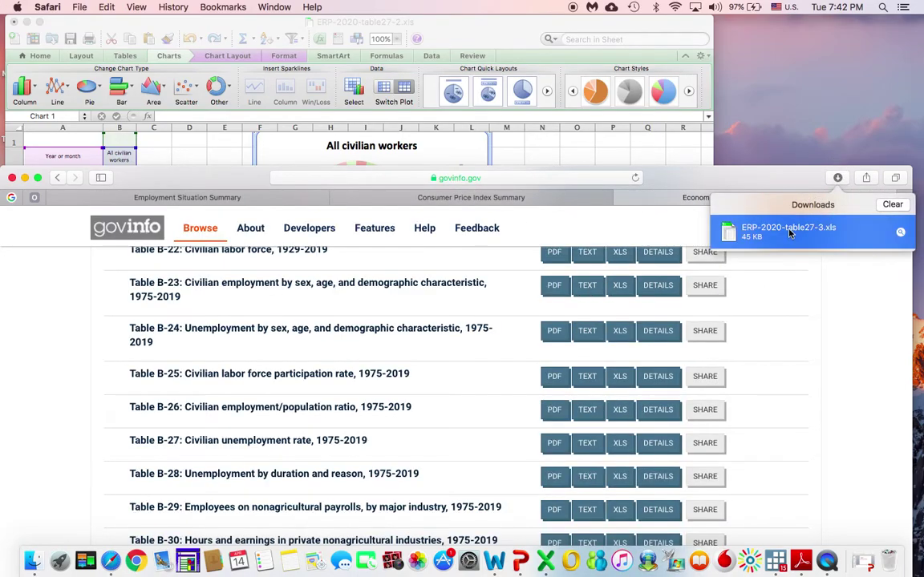
double_click(790, 231)
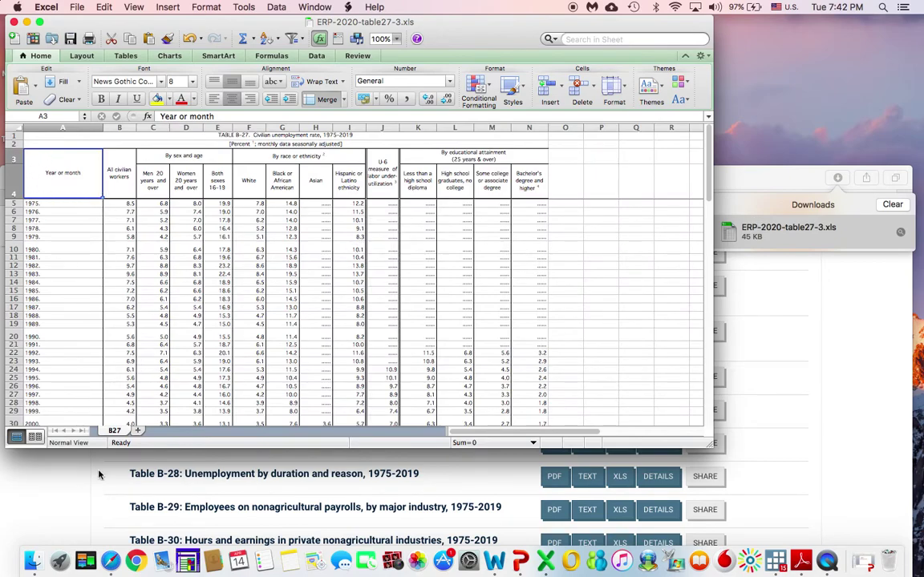
- Add a blank worksheet, return to sheet B27 and review its sex and age, race or ethnicity, and educational attainment column groups
left_click(141, 431)
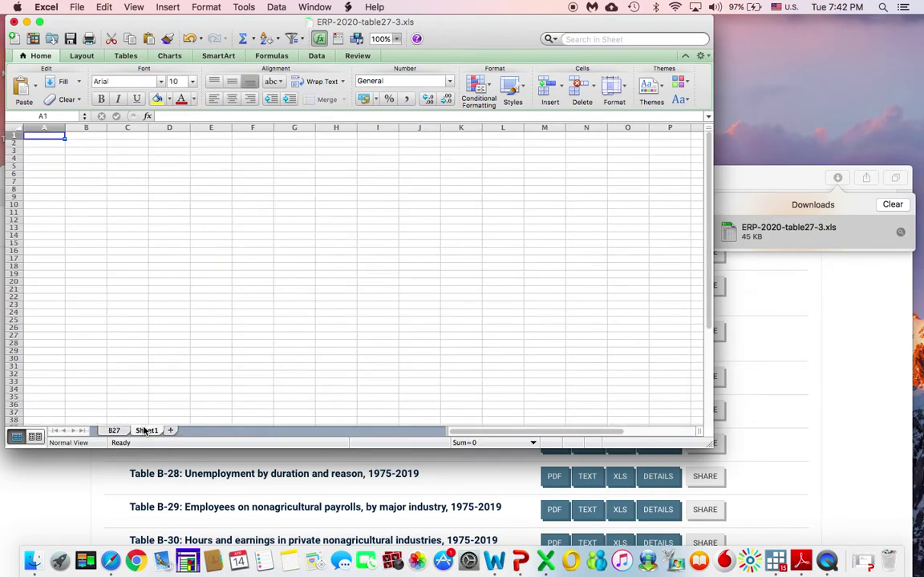
left_click(117, 432)
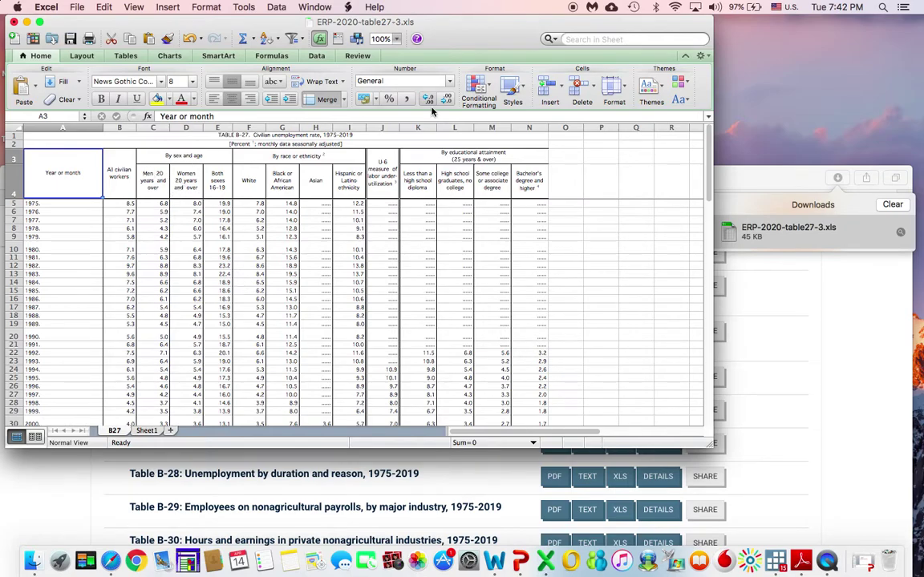
left_click(457, 158)
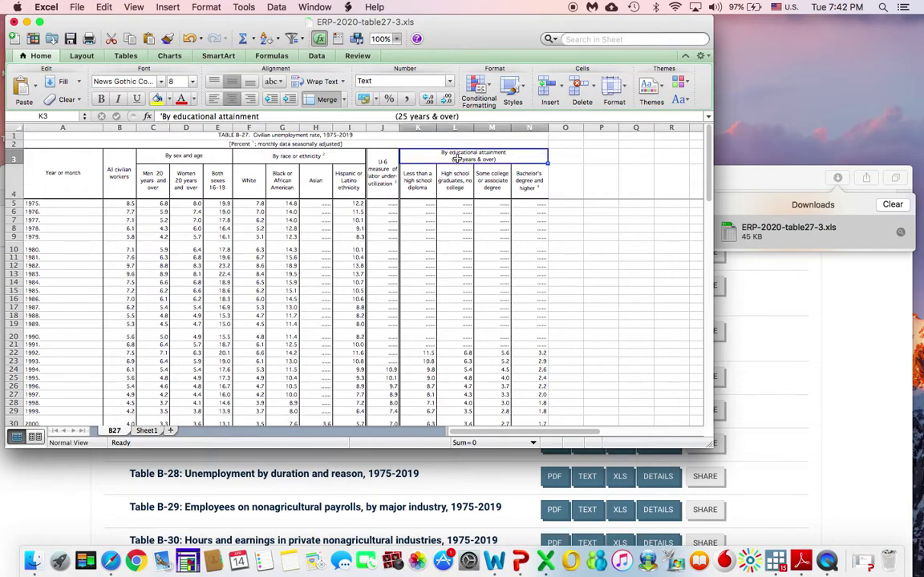
left_click(174, 157)
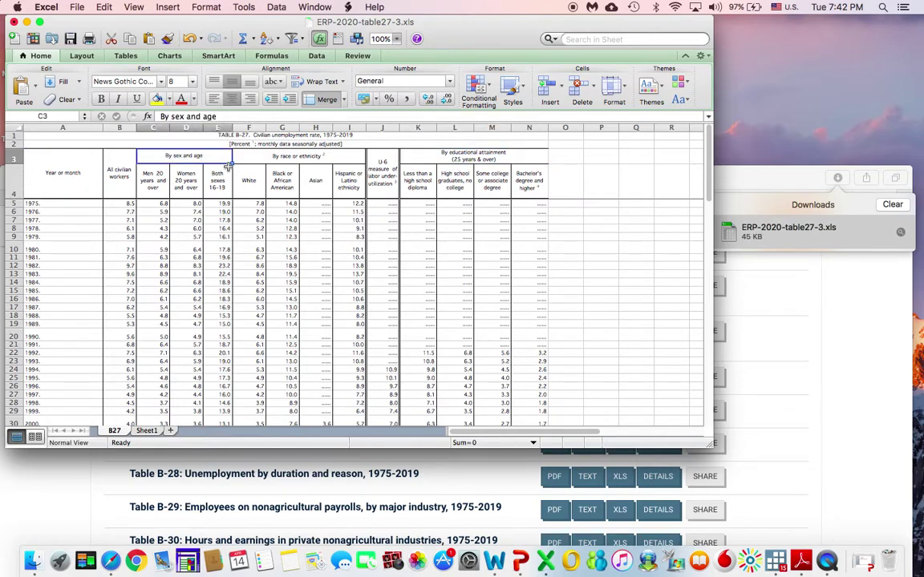
left_click(261, 158)
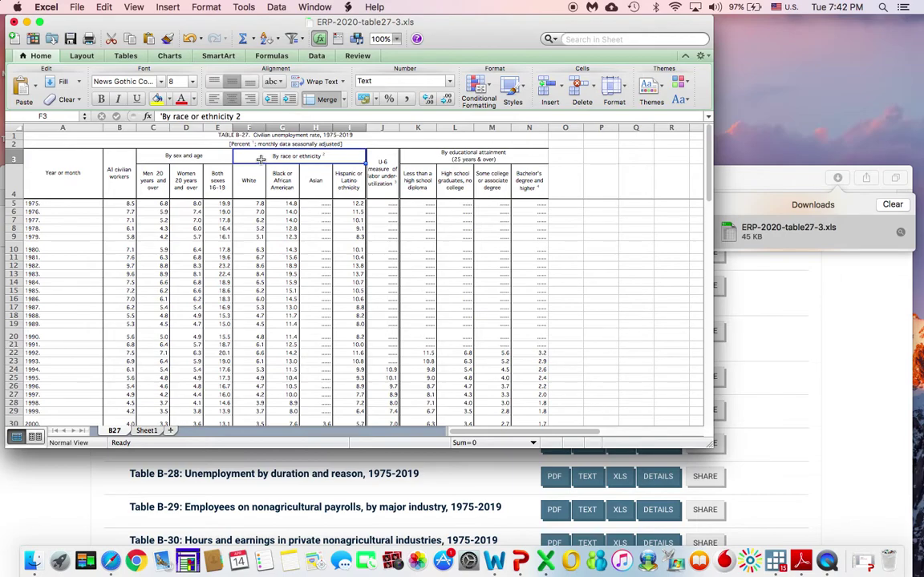
left_click(449, 152)
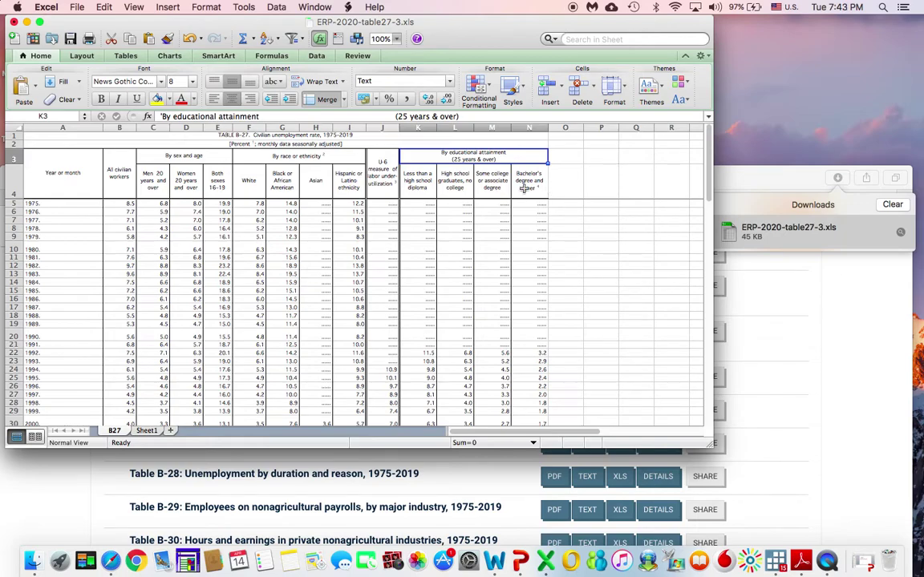
- Delete the 1975 to 1999 rows and everything below the 2019 annual row, including the monthly data and footnotes
left_click_drag(10, 203, 10, 379)
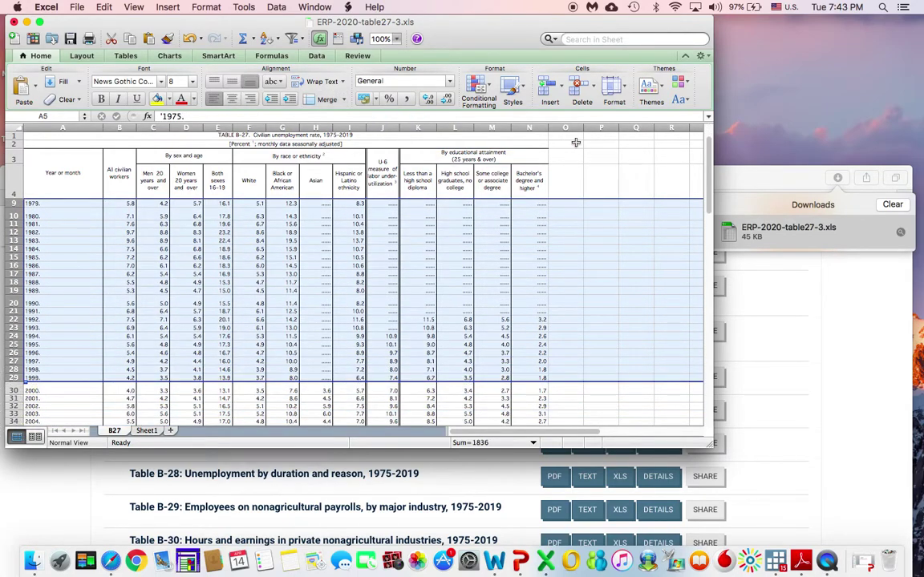
left_click(582, 88)
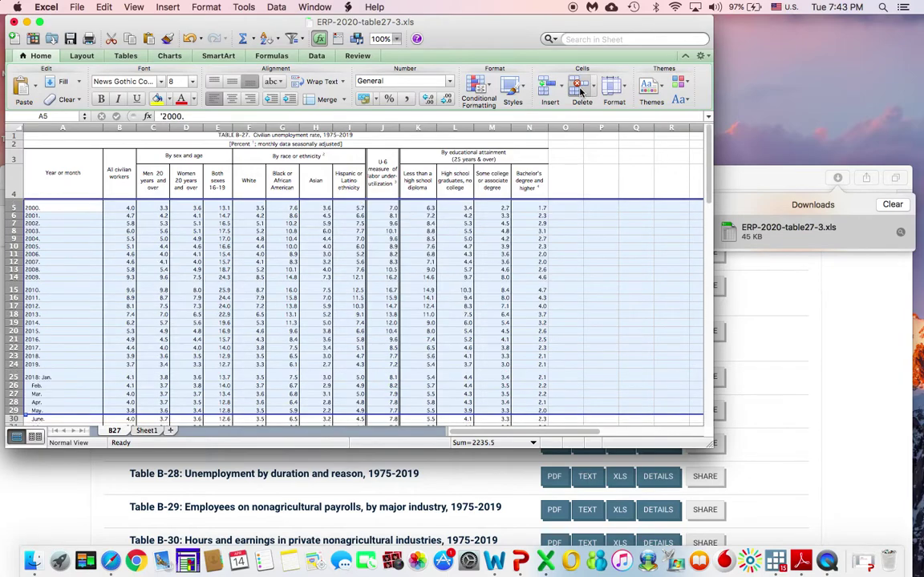
left_click(12, 376)
left_click_drag(12, 376, 2, 453)
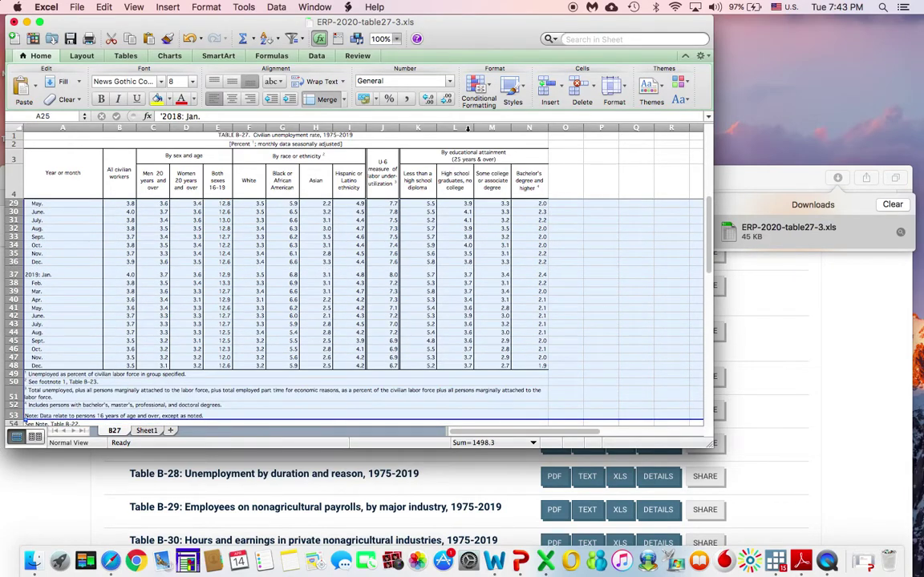
left_click(575, 93)
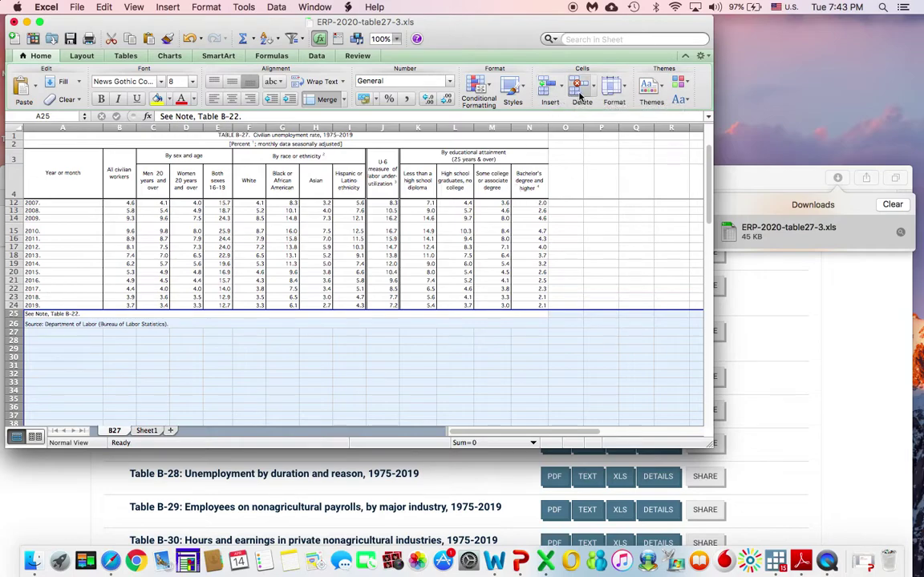
left_click(581, 92)
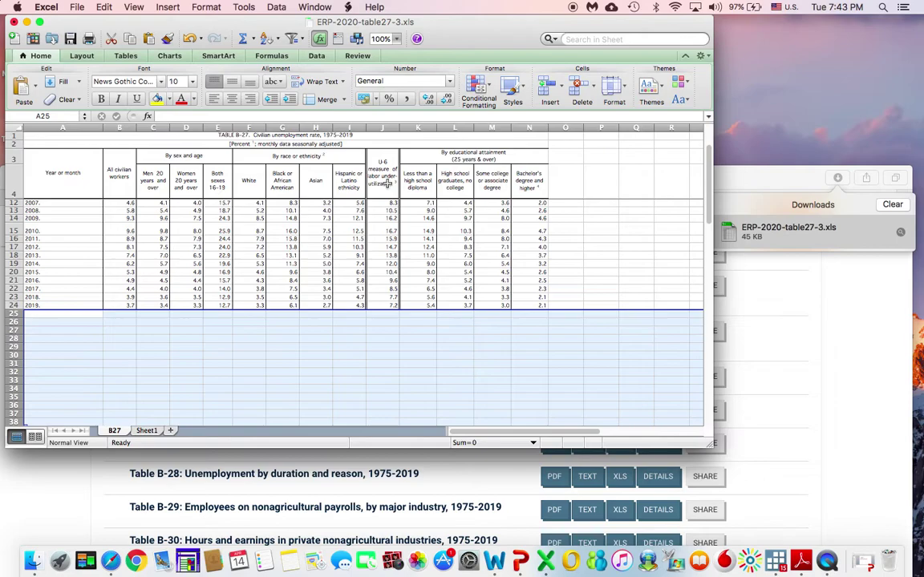
- Delete columns B through J, keeping only the years and the four educational attainment columns
left_click(419, 127)
left_click_drag(418, 127, 535, 128)
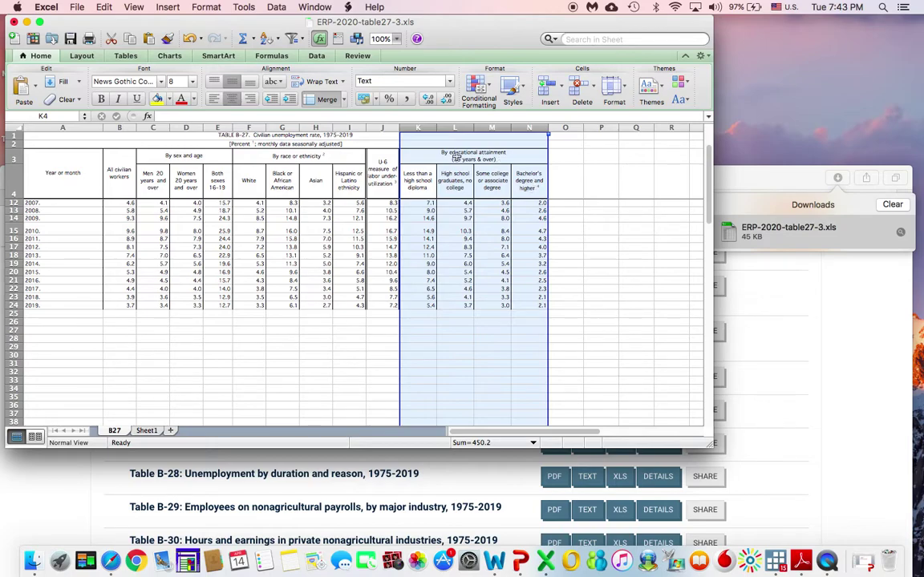
left_click_drag(120, 127, 370, 146)
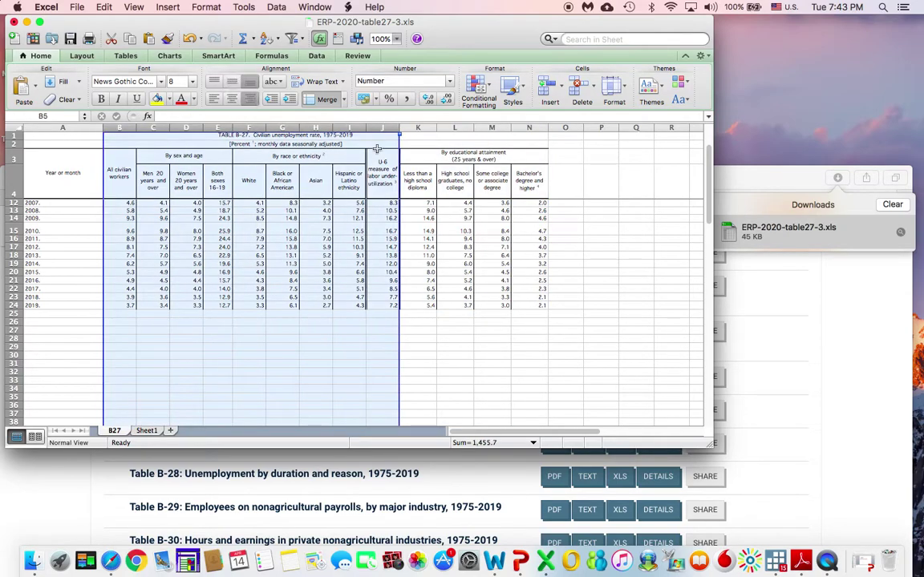
left_click(577, 84)
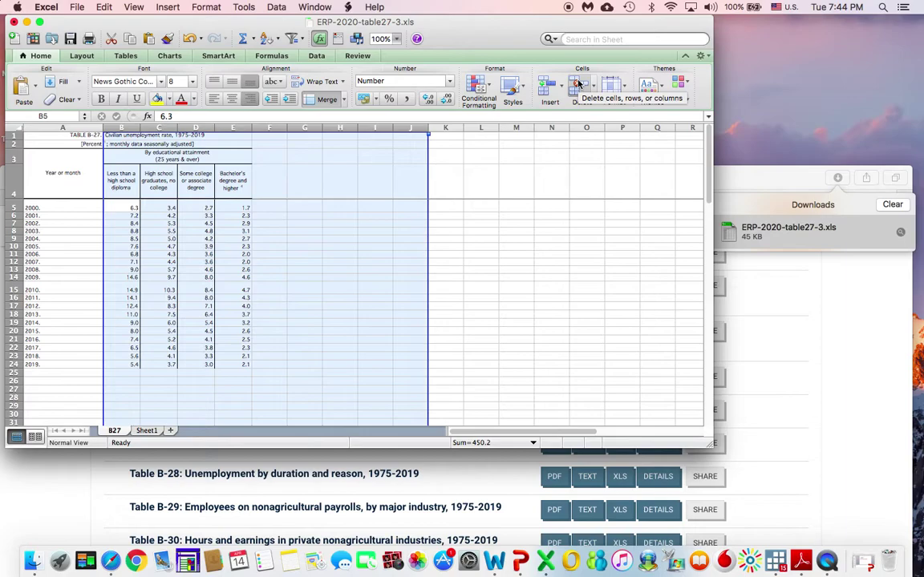
left_click(578, 84)
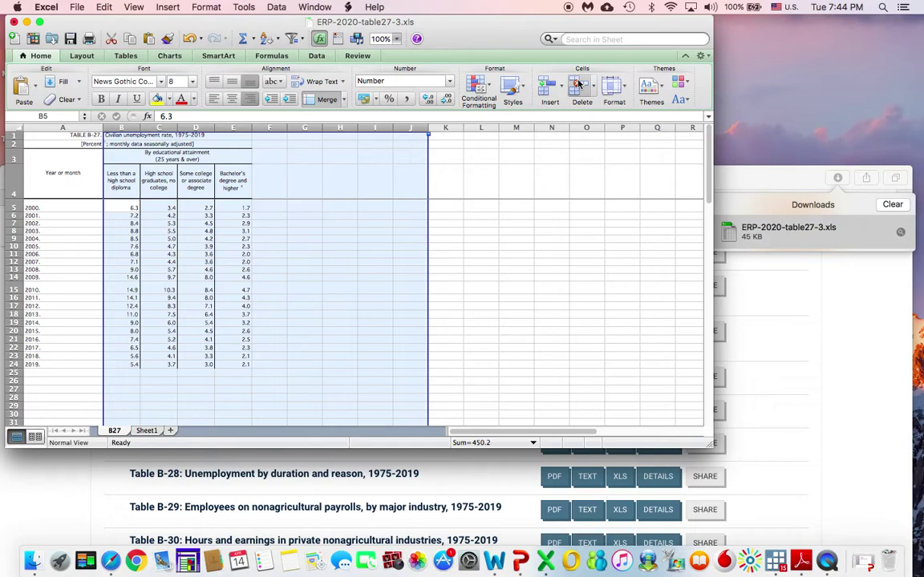
left_click(340, 314)
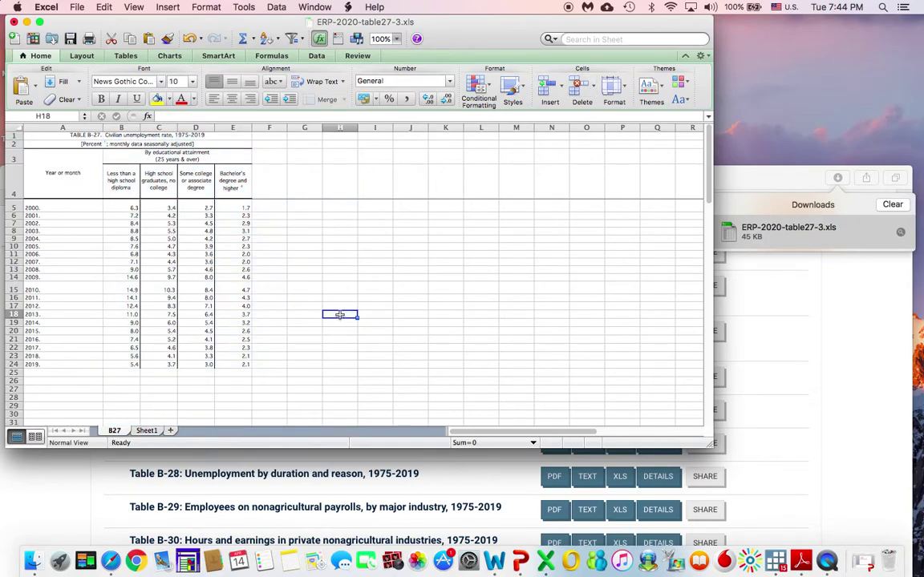